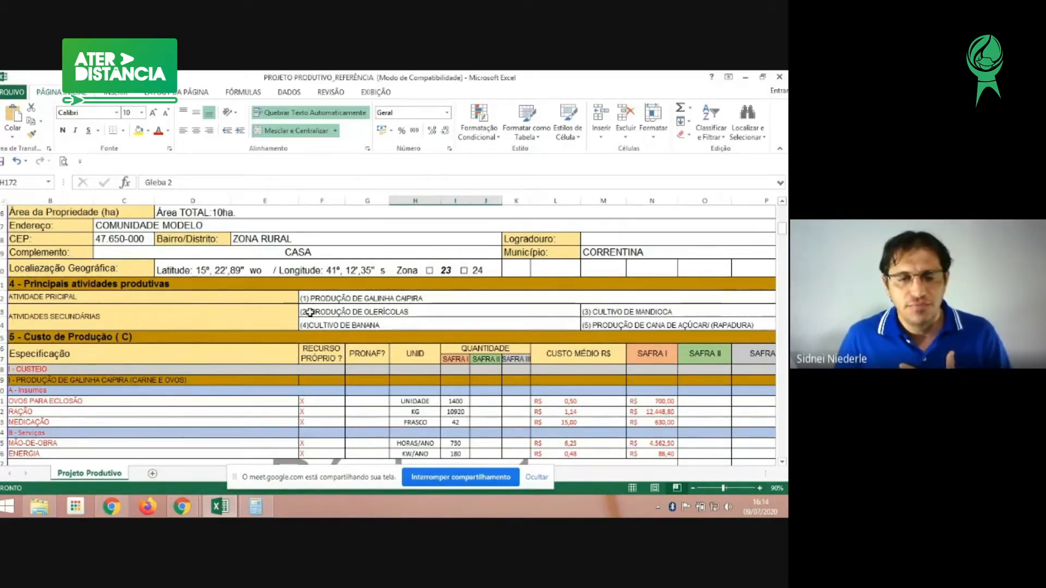
Step: Review the name and CPF fields for the responsible person and the applicant in sections 1 and 2 of the form
{"action": "scroll", "coordinate": [256, 313], "scroll_direction": "down", "scroll_amount": 6}
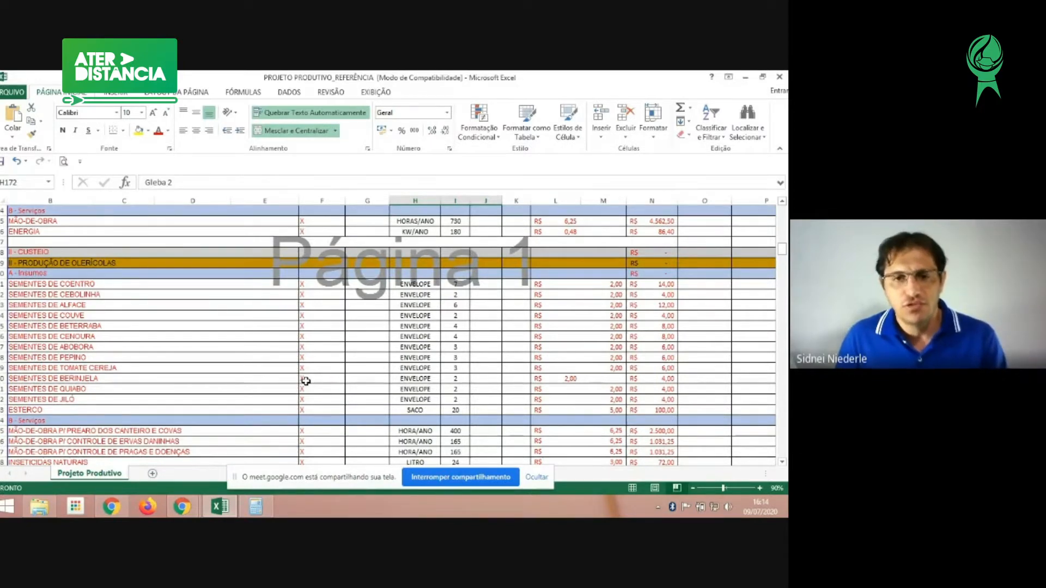
{"action": "scroll", "coordinate": [287, 329], "scroll_direction": "up", "scroll_amount": 20}
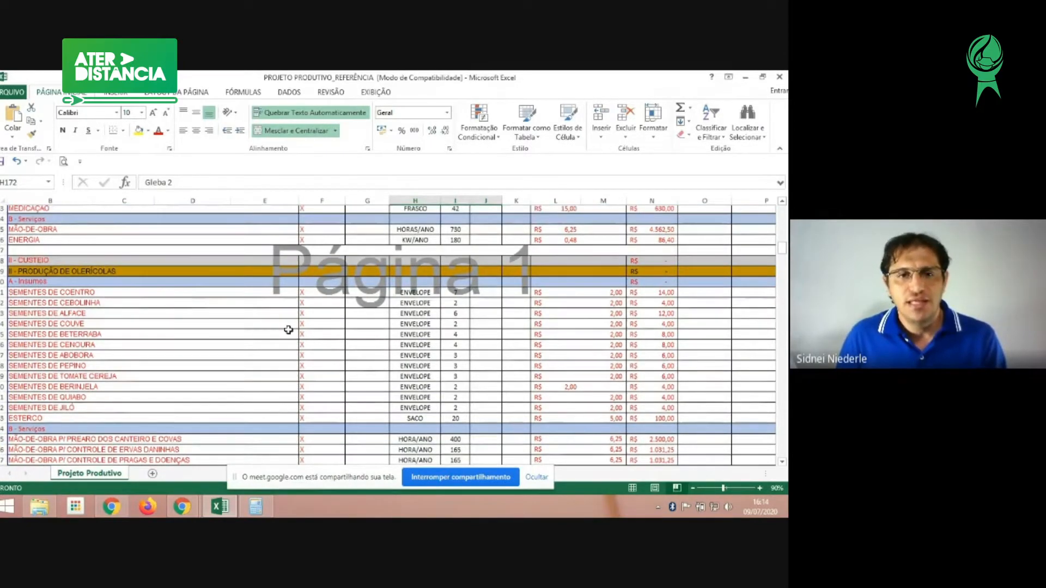
{"action": "scroll", "coordinate": [288, 335], "scroll_direction": "down", "scroll_amount": 5}
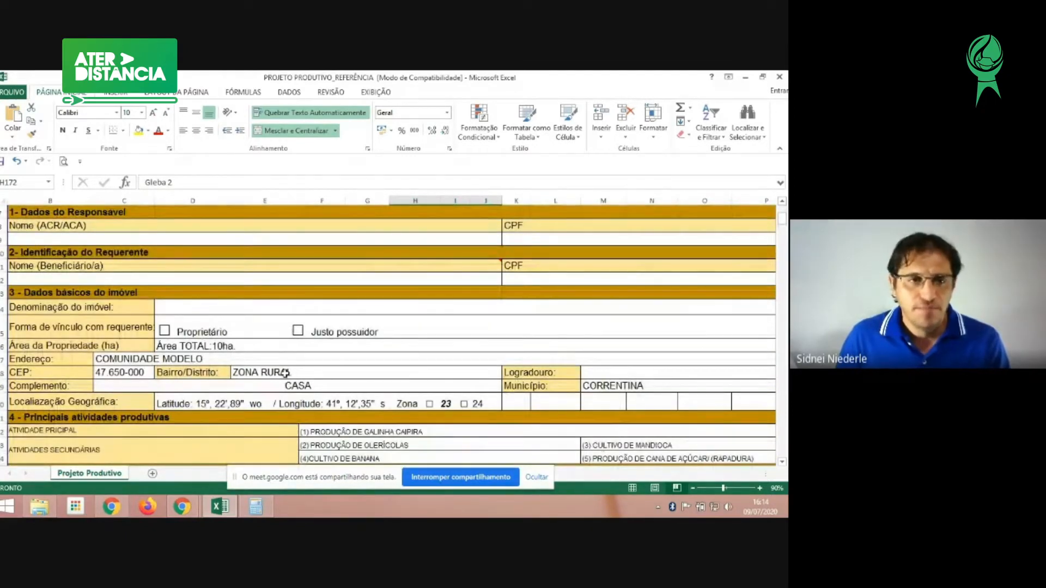
{"action": "left_click", "coordinate": [72, 238]}
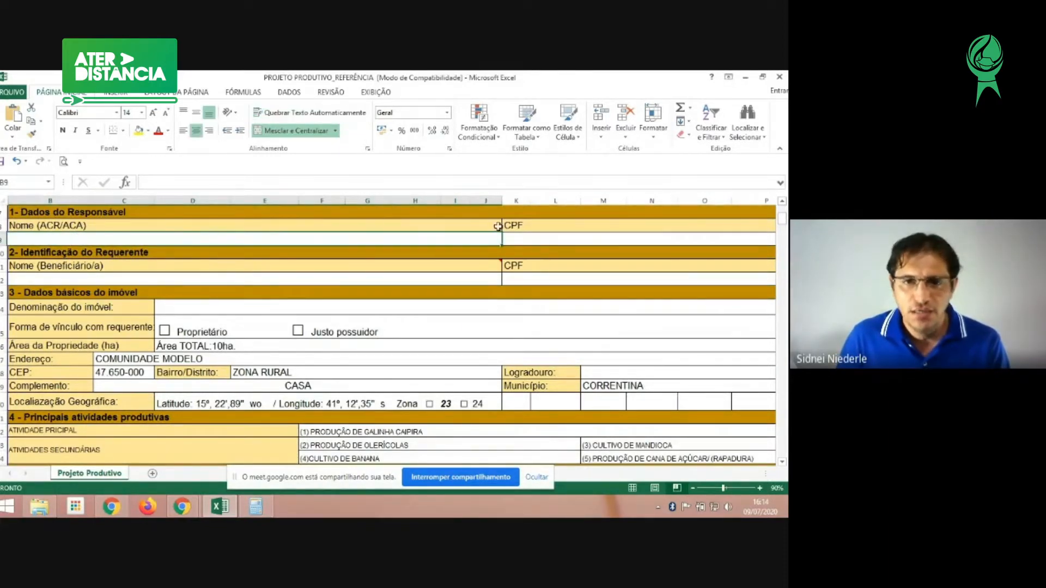
{"action": "left_click", "coordinate": [532, 240]}
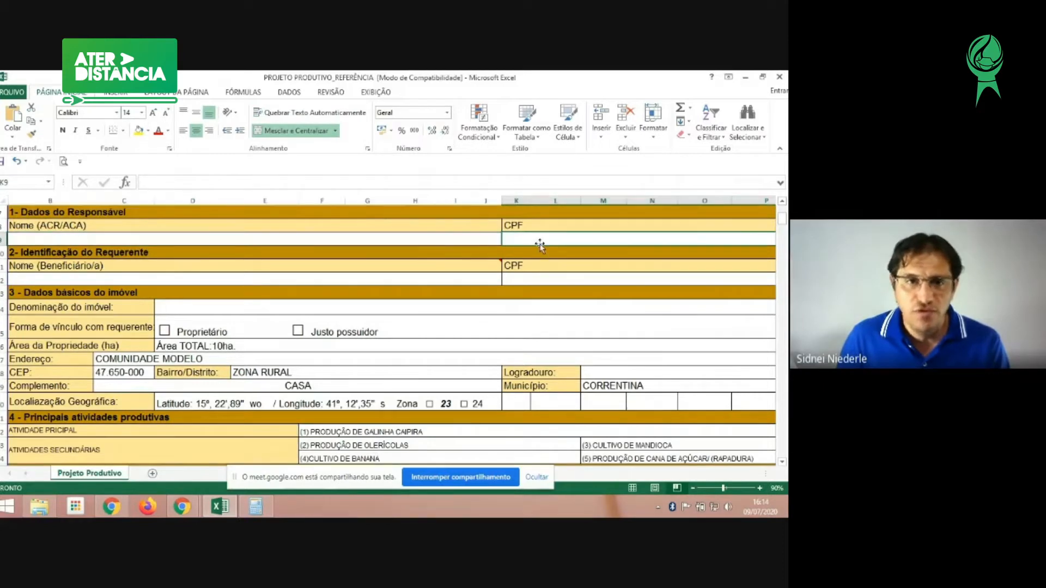
{"action": "left_click", "coordinate": [136, 277]}
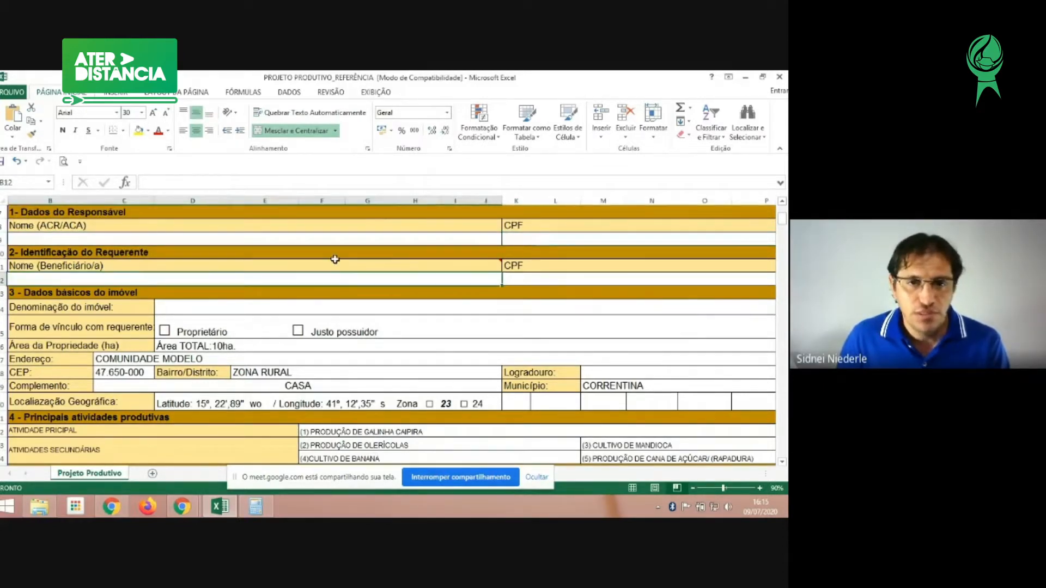
{"action": "double_click", "coordinate": [544, 278]}
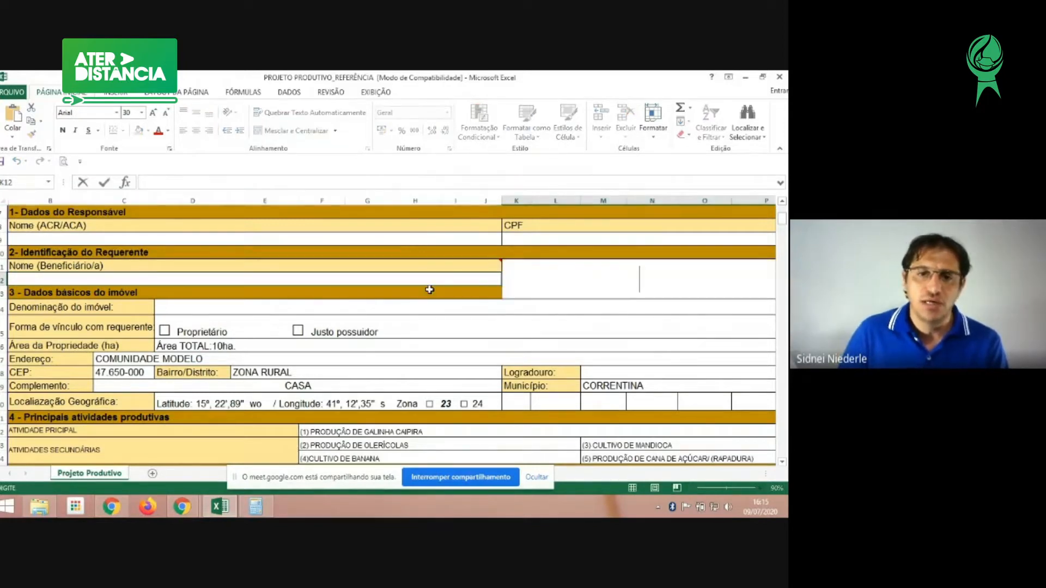
Step: Examine the basic property data in section 3, from the property name to the geographic location, and the main productive activities in section 4
{"action": "left_click", "coordinate": [234, 302]}
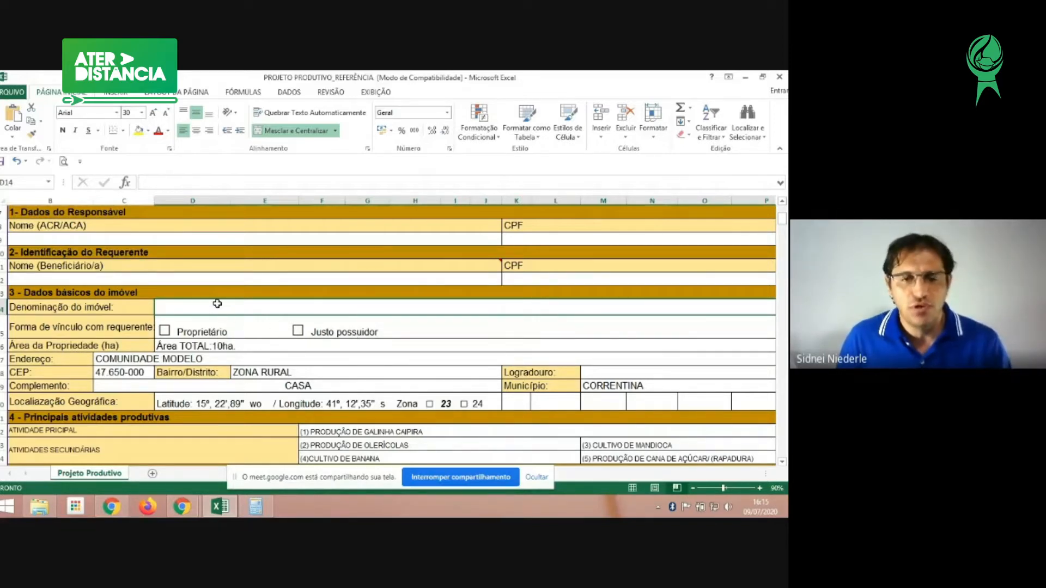
{"action": "scroll", "coordinate": [224, 343], "scroll_direction": "down", "scroll_amount": 1}
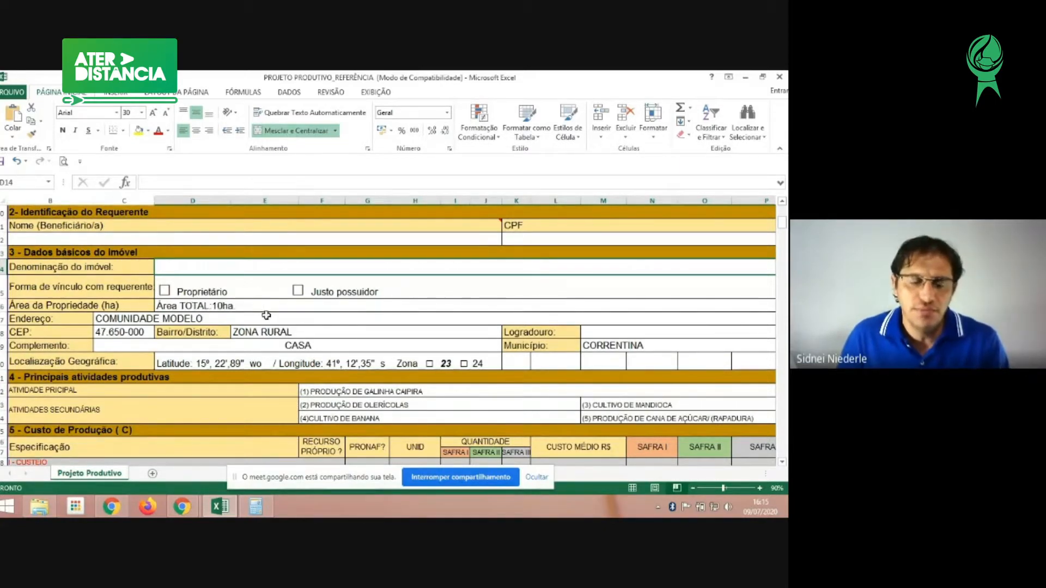
{"action": "left_click", "coordinate": [229, 306]}
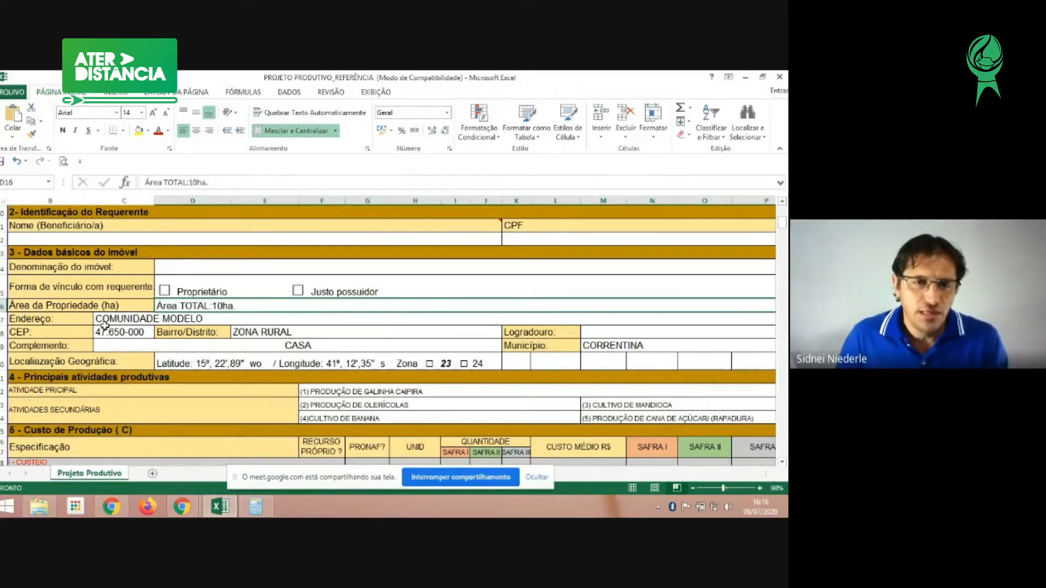
{"action": "left_click", "coordinate": [132, 319]}
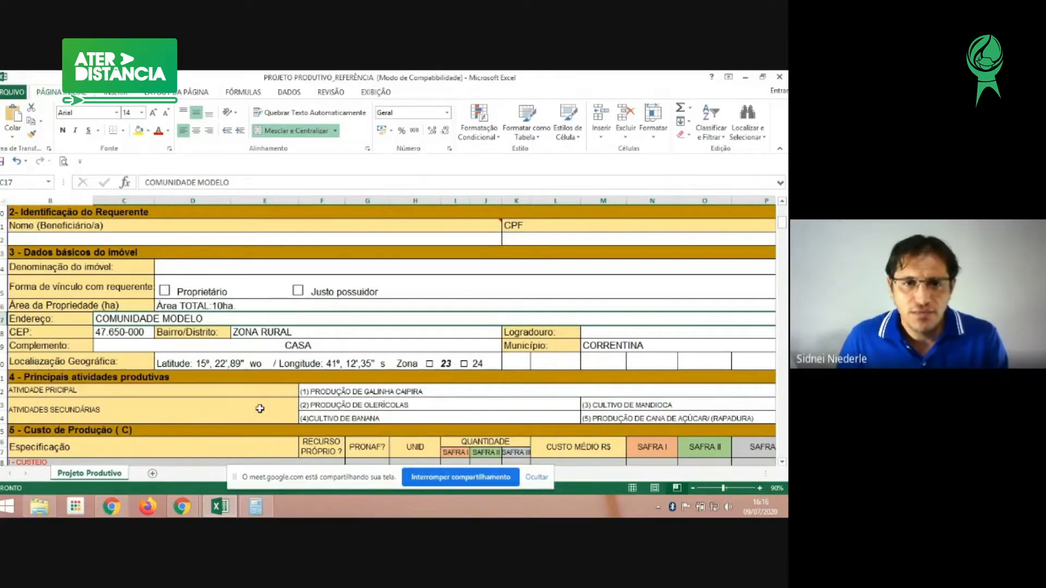
{"action": "left_click", "coordinate": [315, 332]}
{"action": "scroll", "coordinate": [311, 357], "scroll_direction": "down", "scroll_amount": 1}
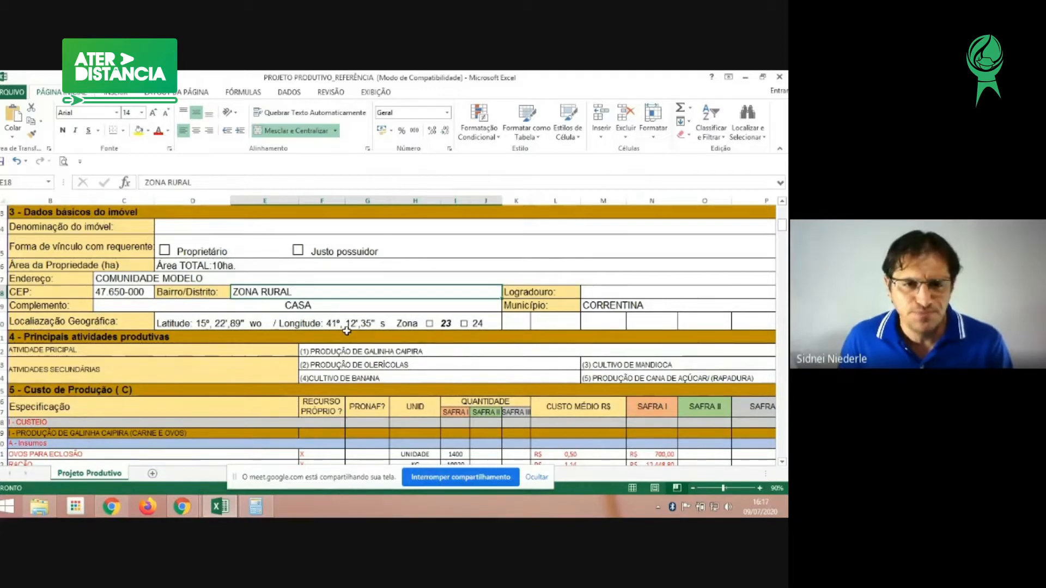
{"action": "scroll", "coordinate": [139, 356], "scroll_direction": "down", "scroll_amount": 1}
{"action": "scroll", "coordinate": [133, 370], "scroll_direction": "down", "scroll_amount": 1}
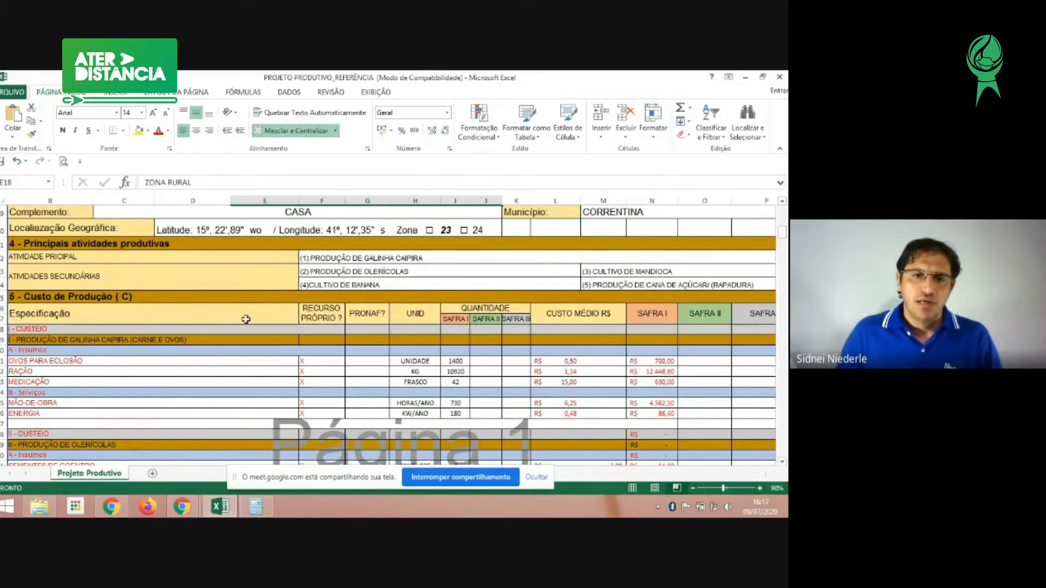
Step: Review the Projeto Produtivo form header, including the logos and the institution, edital, convênio and location fields
{"action": "scroll", "coordinate": [240, 282], "scroll_direction": "up", "scroll_amount": 1}
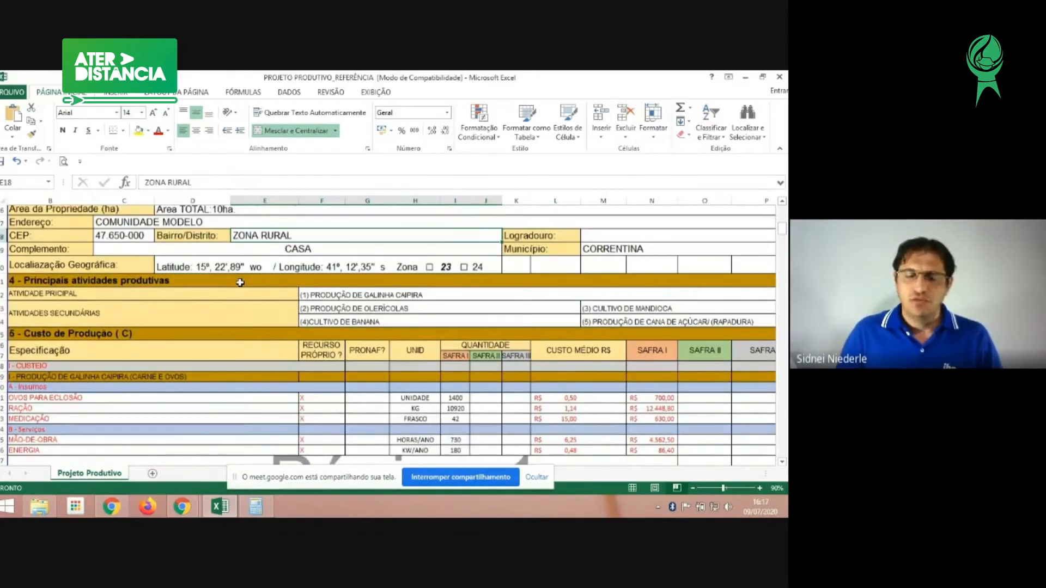
{"action": "scroll", "coordinate": [240, 282], "scroll_direction": "up", "scroll_amount": 4}
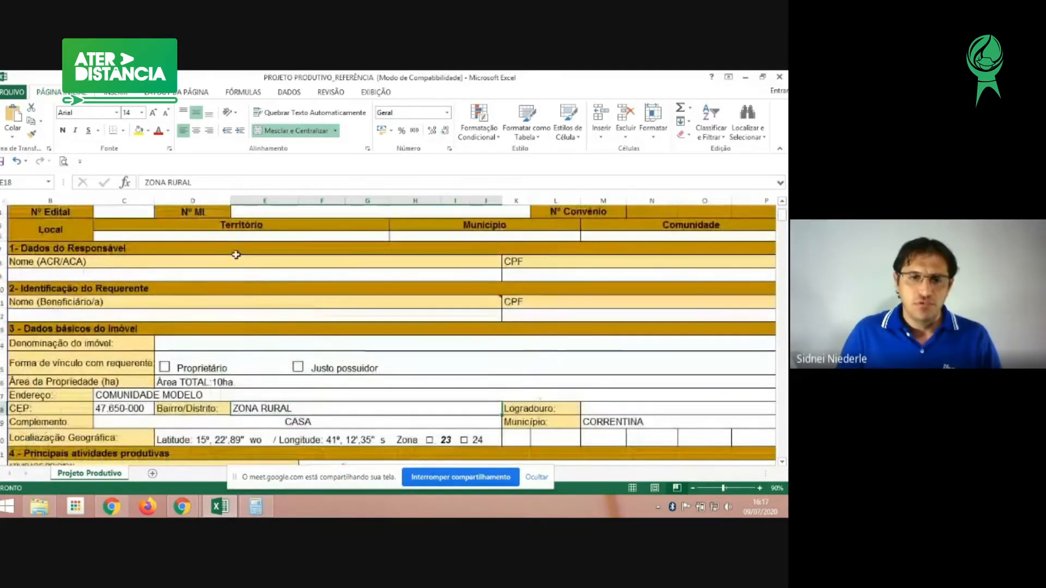
{"action": "scroll", "coordinate": [236, 259], "scroll_direction": "up", "scroll_amount": 4}
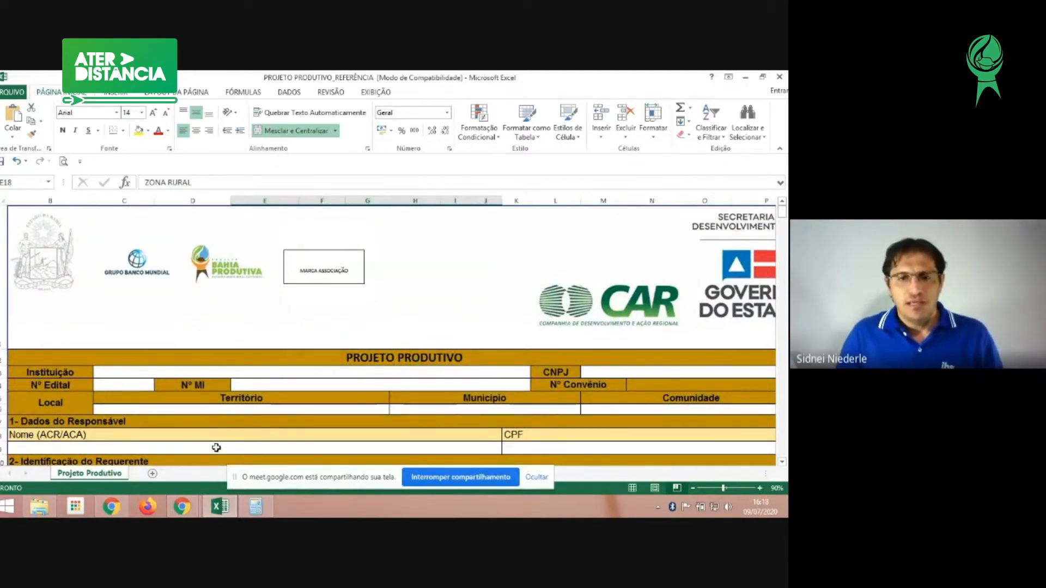
{"action": "scroll", "coordinate": [294, 387], "scroll_direction": "down", "scroll_amount": 3}
{"action": "scroll", "coordinate": [310, 368], "scroll_direction": "up", "scroll_amount": 2}
{"action": "scroll", "coordinate": [310, 367], "scroll_direction": "up", "scroll_amount": 1}
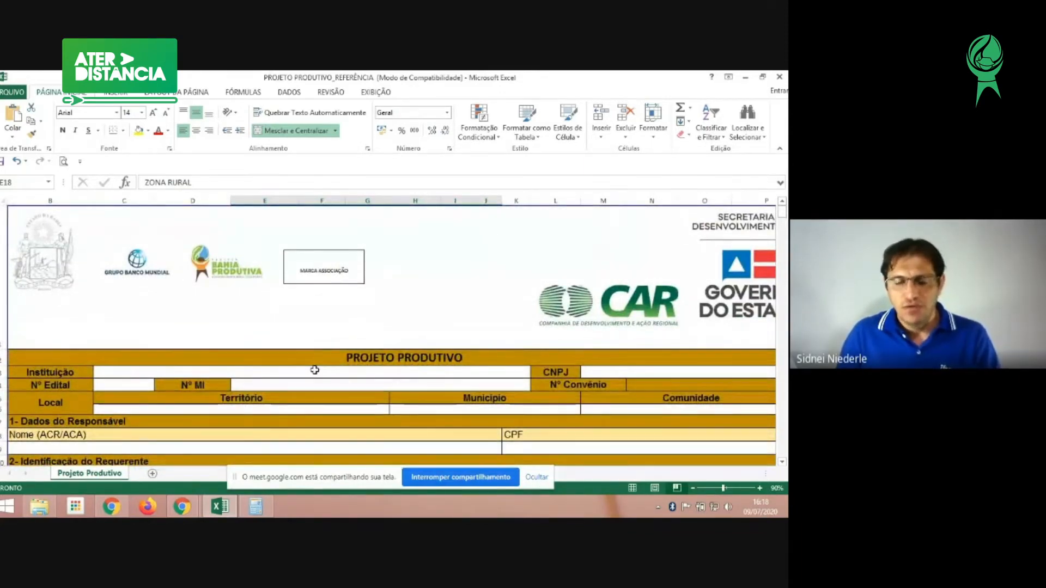
{"action": "scroll", "coordinate": [338, 373], "scroll_direction": "down", "scroll_amount": 3}
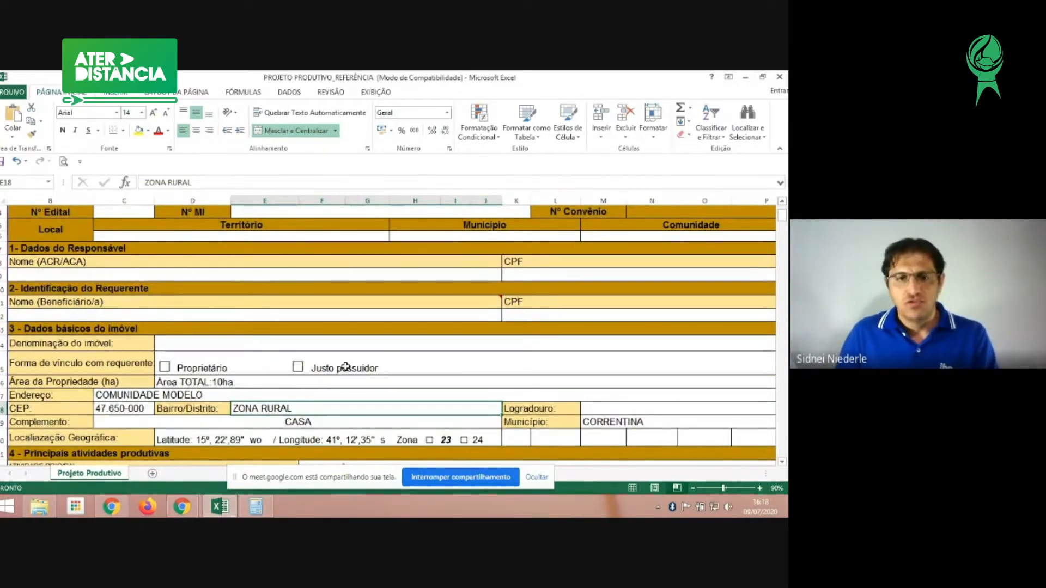
Step: Look through the production cost, gross revenue and estimated profit sections down to section 8, Croqui
{"action": "scroll", "coordinate": [346, 369], "scroll_direction": "down", "scroll_amount": 1}
{"action": "scroll", "coordinate": [346, 369], "scroll_direction": "down", "scroll_amount": 15}
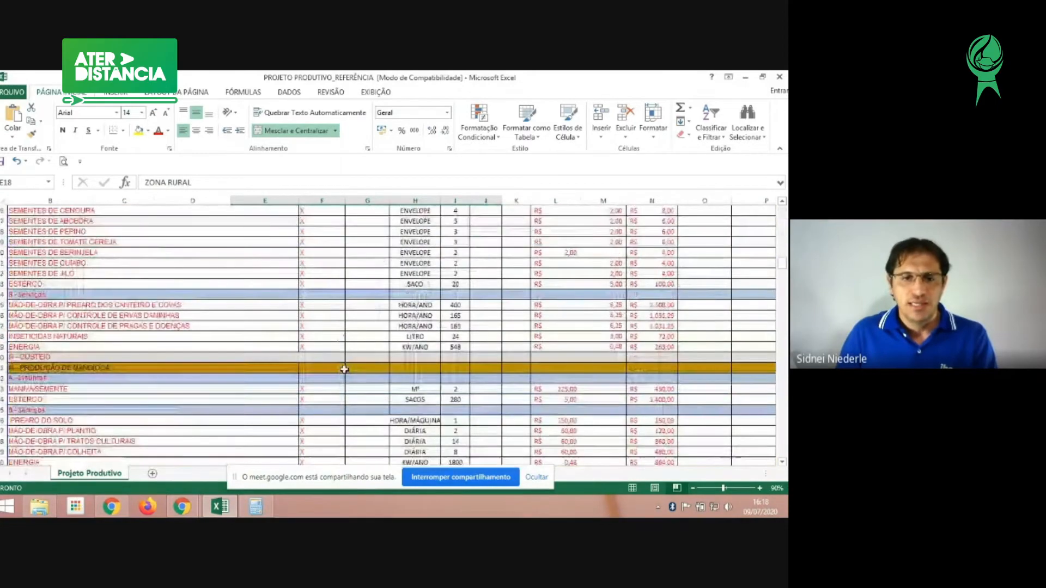
{"action": "scroll", "coordinate": [345, 369], "scroll_direction": "down", "scroll_amount": 12}
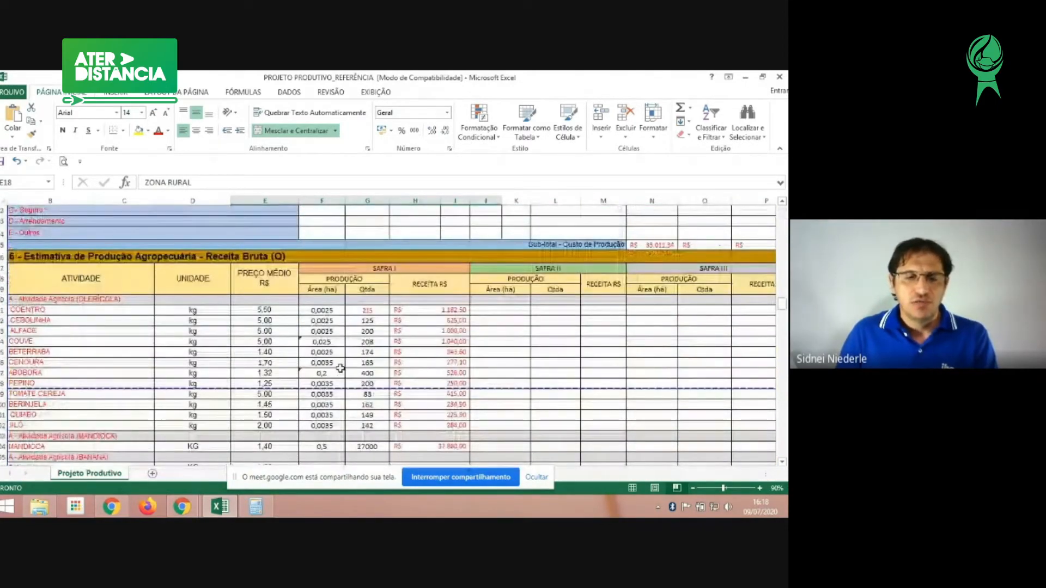
{"action": "scroll", "coordinate": [340, 369], "scroll_direction": "down", "scroll_amount": 7}
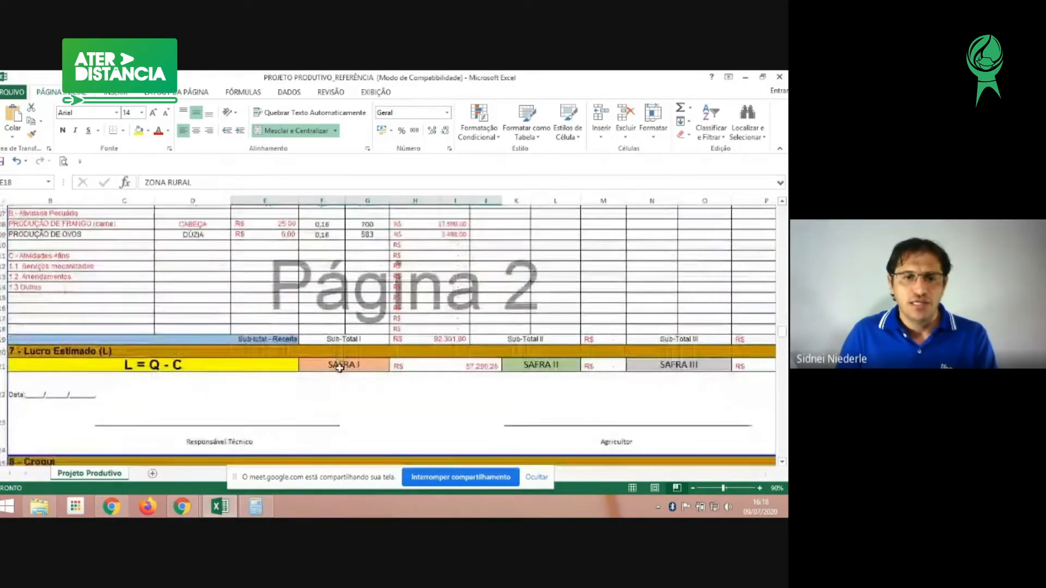
{"action": "scroll", "coordinate": [335, 365], "scroll_direction": "down", "scroll_amount": 5}
{"action": "scroll", "coordinate": [334, 364], "scroll_direction": "up", "scroll_amount": 2}
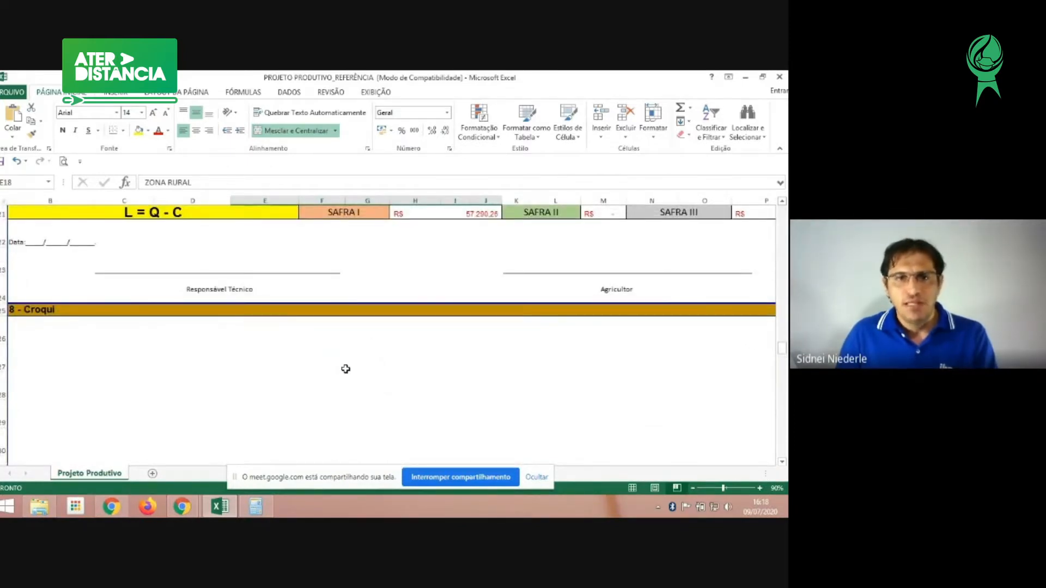
{"action": "scroll", "coordinate": [332, 368], "scroll_direction": "down", "scroll_amount": 2}
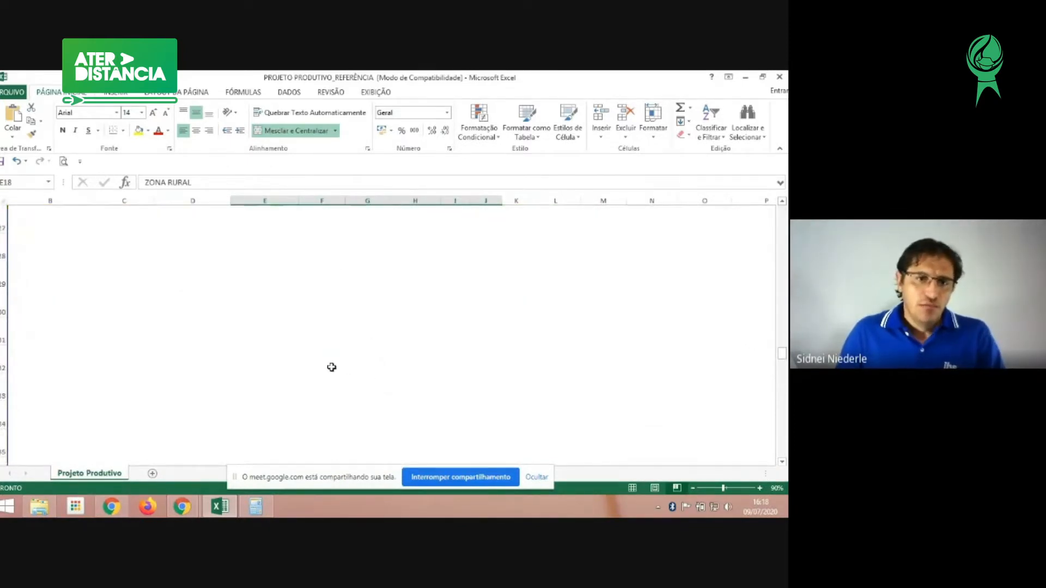
Step: Examine the blank sketch area of section 8, Croqui, together with the revenue and estimated profit sections above it
{"action": "scroll", "coordinate": [325, 366], "scroll_direction": "up", "scroll_amount": 1}
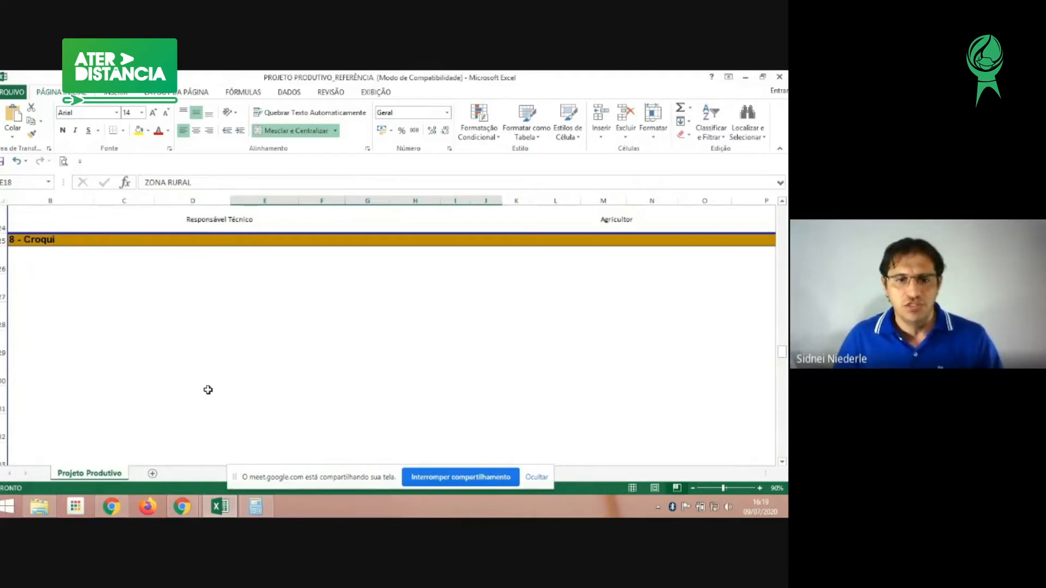
{"action": "scroll", "coordinate": [227, 376], "scroll_direction": "down", "scroll_amount": 3}
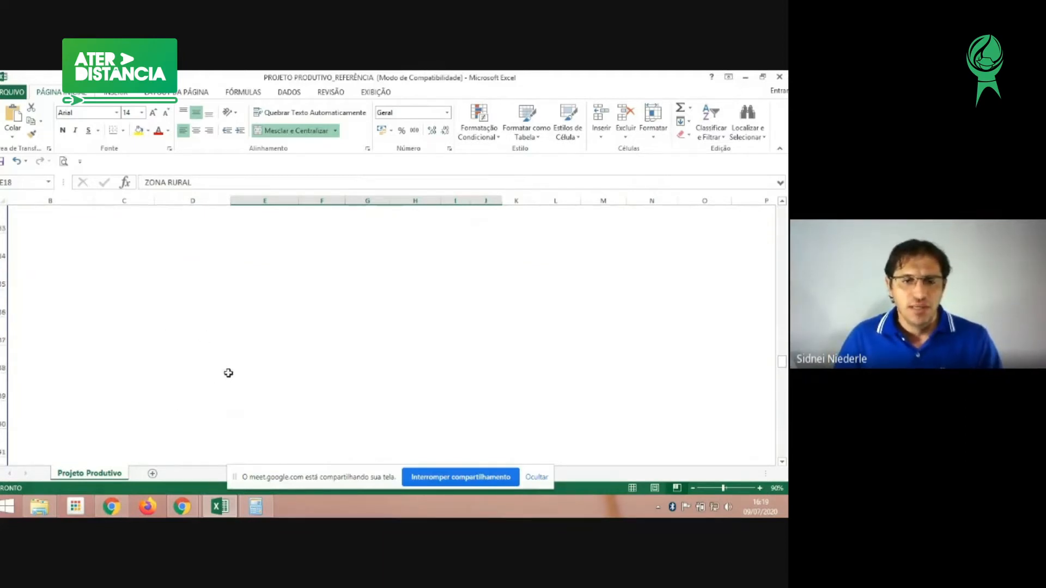
{"action": "scroll", "coordinate": [228, 358], "scroll_direction": "up", "scroll_amount": 4}
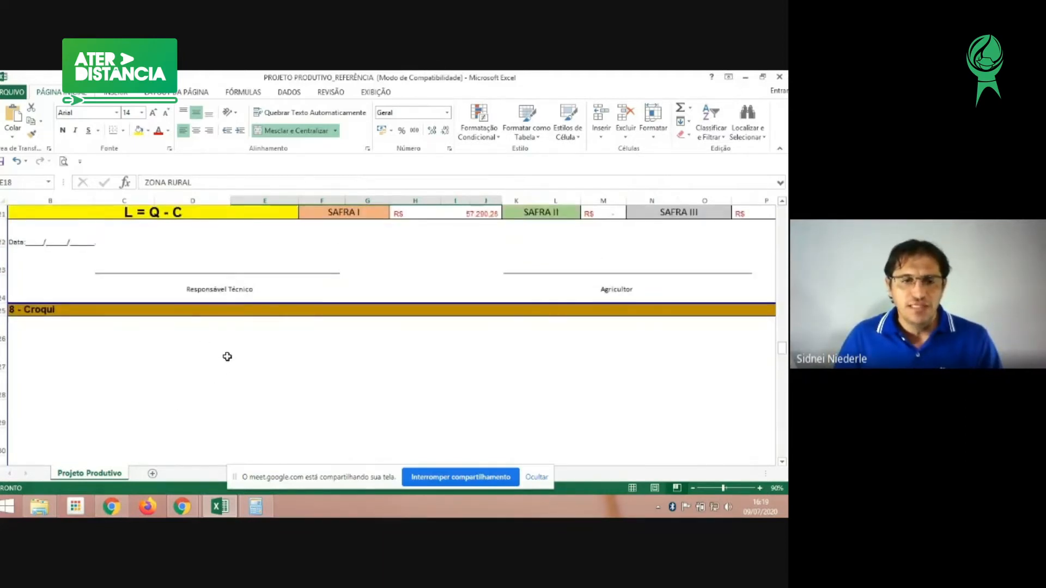
{"action": "scroll", "coordinate": [220, 349], "scroll_direction": "down", "scroll_amount": 3}
{"action": "scroll", "coordinate": [214, 339], "scroll_direction": "up", "scroll_amount": 2}
{"action": "scroll", "coordinate": [215, 338], "scroll_direction": "up", "scroll_amount": 1}
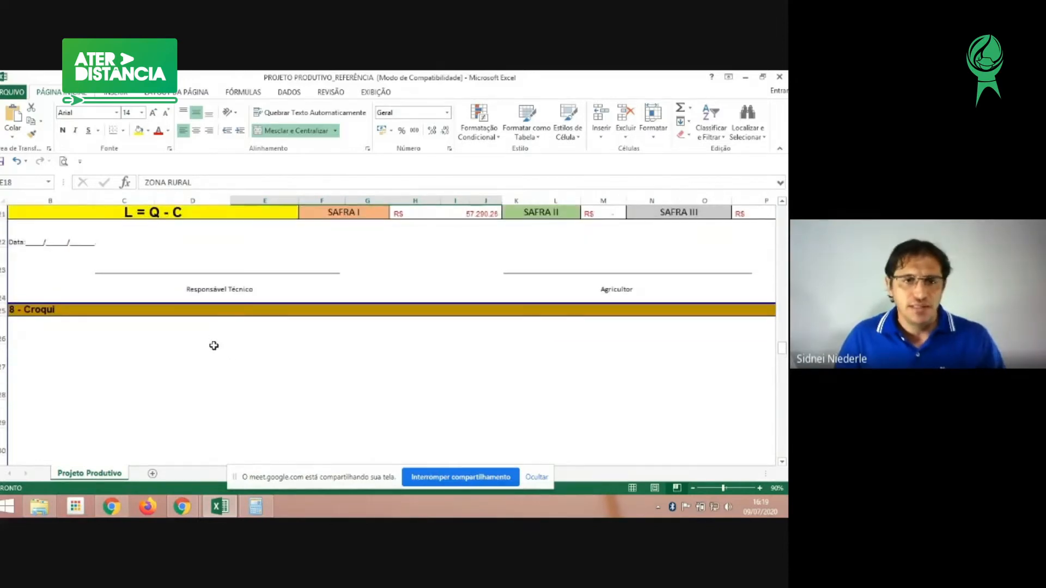
{"action": "scroll", "coordinate": [214, 346], "scroll_direction": "down", "scroll_amount": 2}
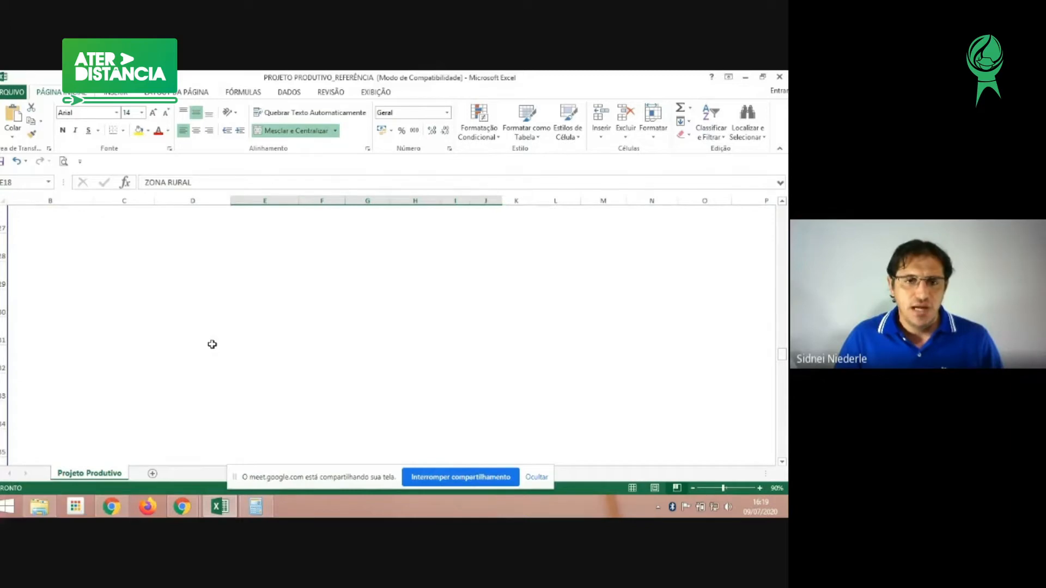
{"action": "scroll", "coordinate": [211, 341], "scroll_direction": "up", "scroll_amount": 10}
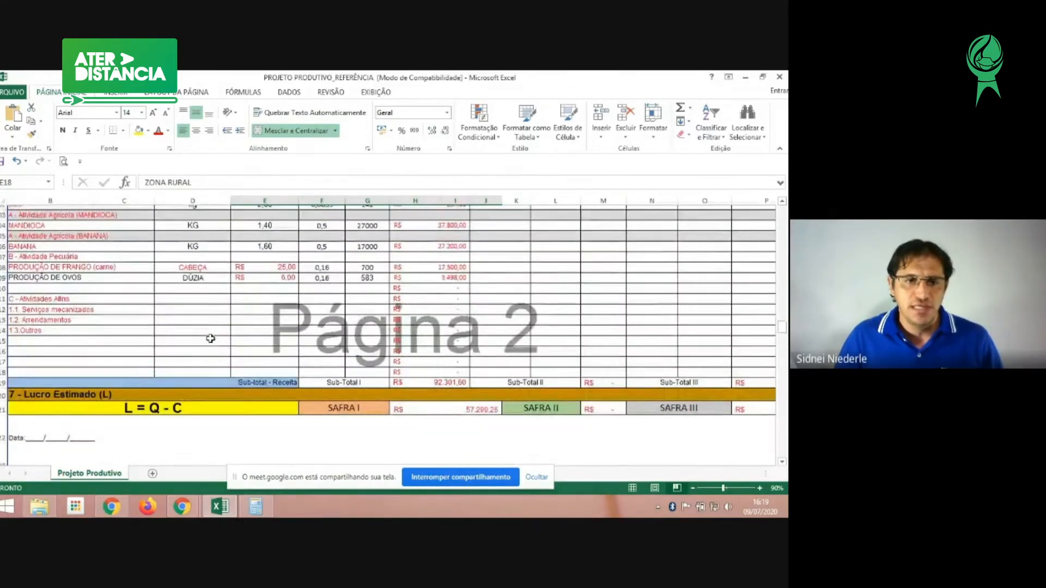
{"action": "scroll", "coordinate": [210, 338], "scroll_direction": "up", "scroll_amount": 4}
{"action": "scroll", "coordinate": [210, 339], "scroll_direction": "down", "scroll_amount": 11}
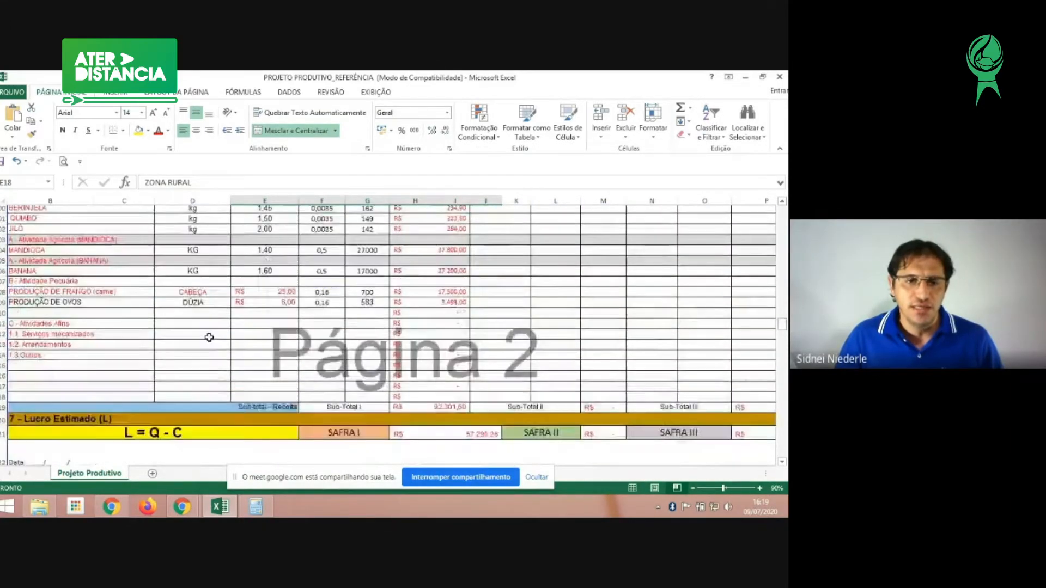
{"action": "scroll", "coordinate": [208, 340], "scroll_direction": "down", "scroll_amount": 4}
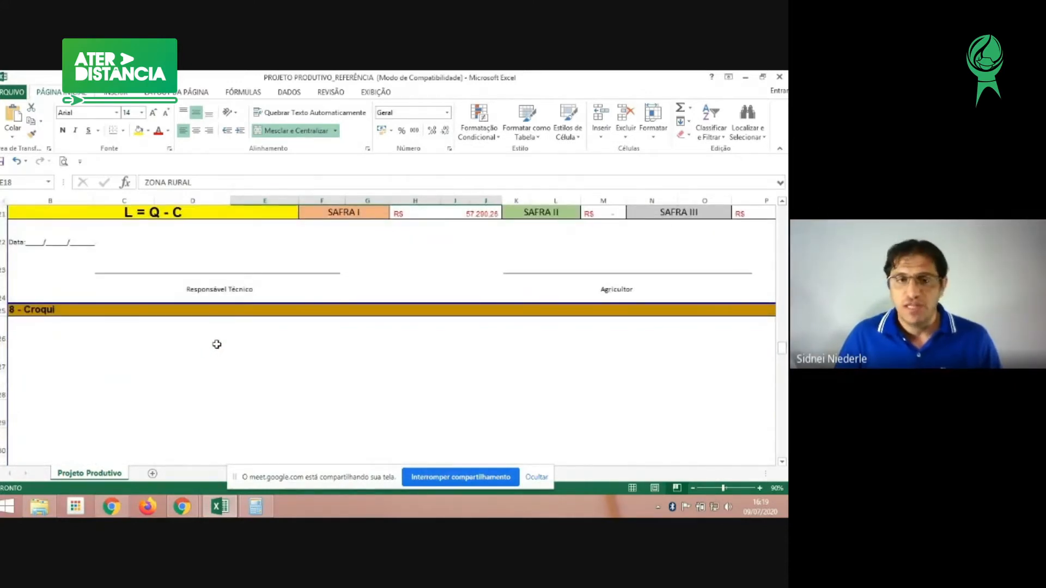
{"action": "scroll", "coordinate": [220, 340], "scroll_direction": "down", "scroll_amount": 3}
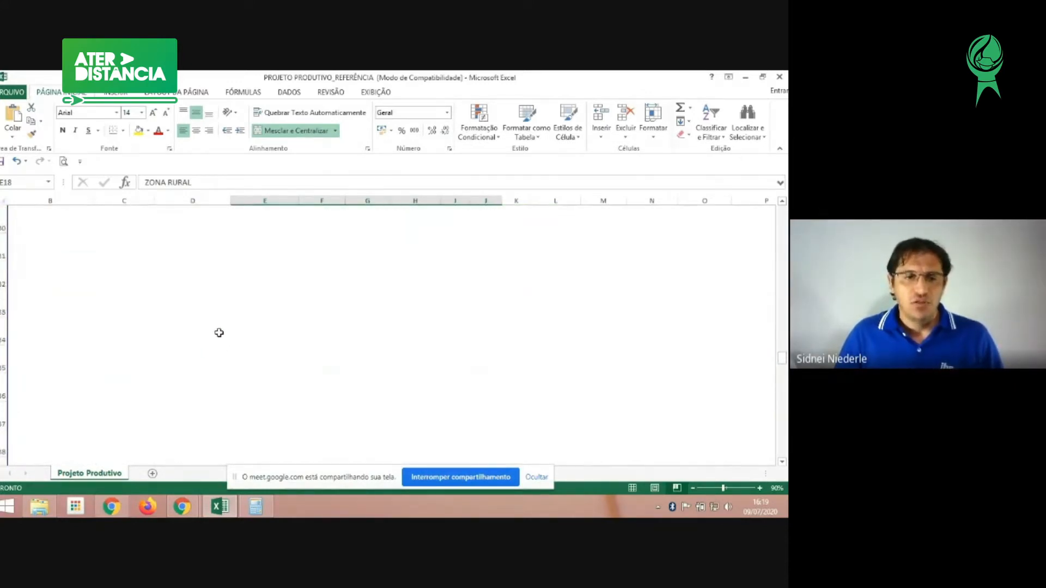
{"action": "scroll", "coordinate": [145, 338], "scroll_direction": "up", "scroll_amount": 1}
Step: Examine section 9, Estratégia de ação e acompanhamento, and select the example activity about measuring paddocks for rotational grazing
{"action": "scroll", "coordinate": [149, 331], "scroll_direction": "down", "scroll_amount": 10}
{"action": "scroll", "coordinate": [150, 332], "scroll_direction": "down", "scroll_amount": 4}
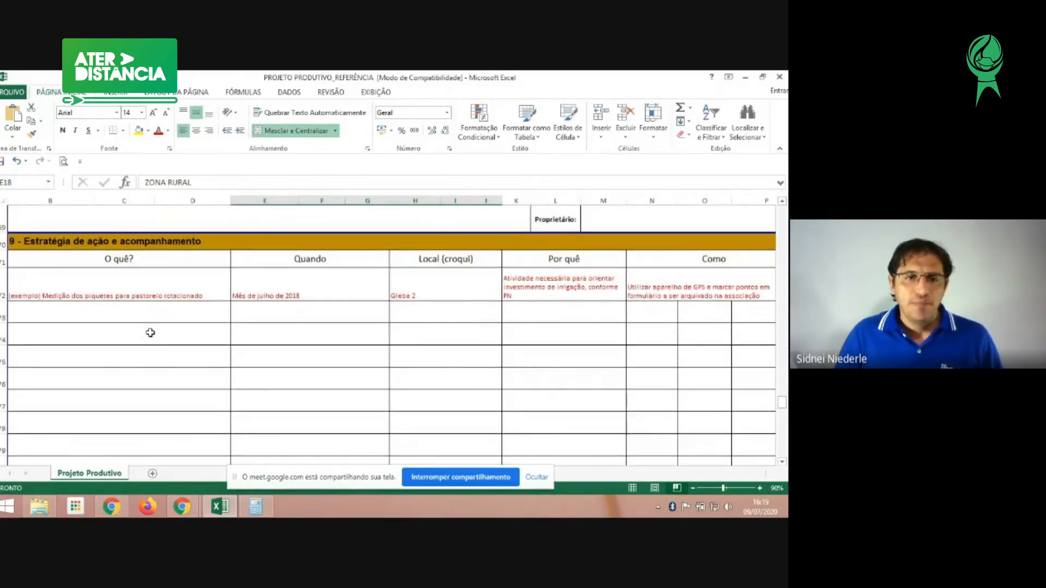
{"action": "scroll", "coordinate": [150, 332], "scroll_direction": "up", "scroll_amount": 1}
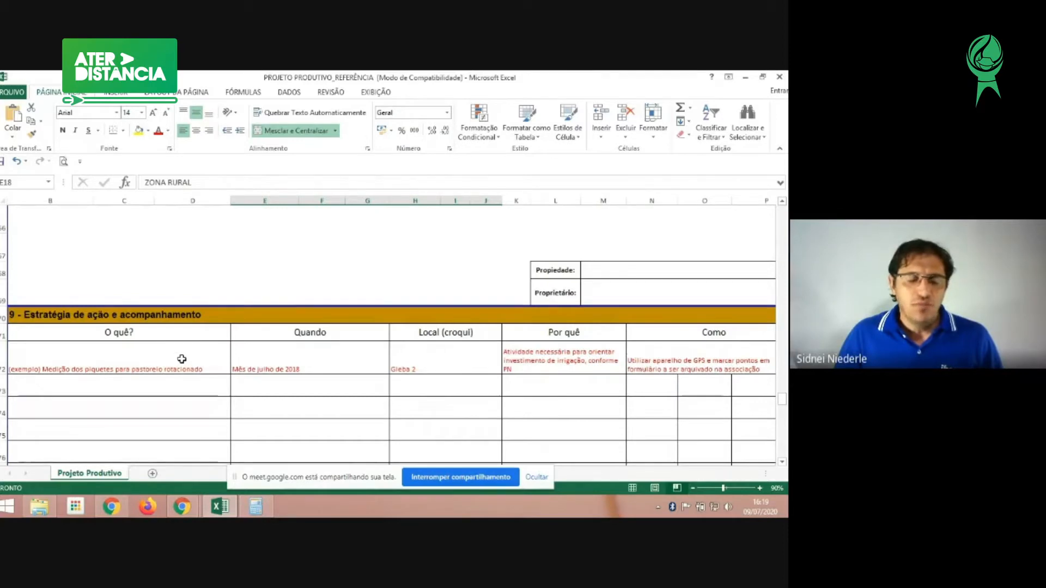
{"action": "left_click", "coordinate": [141, 362]}
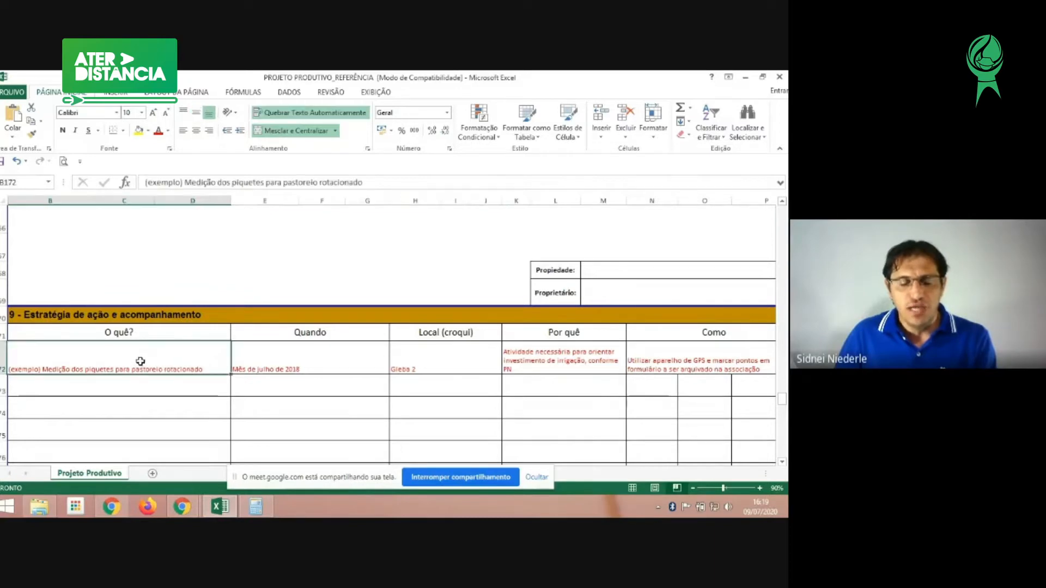
Step: Examine the O quê column of section 9, comparing the example activity with the blank rows beneath it
{"action": "left_click", "coordinate": [147, 385]}
{"action": "left_click", "coordinate": [147, 402]}
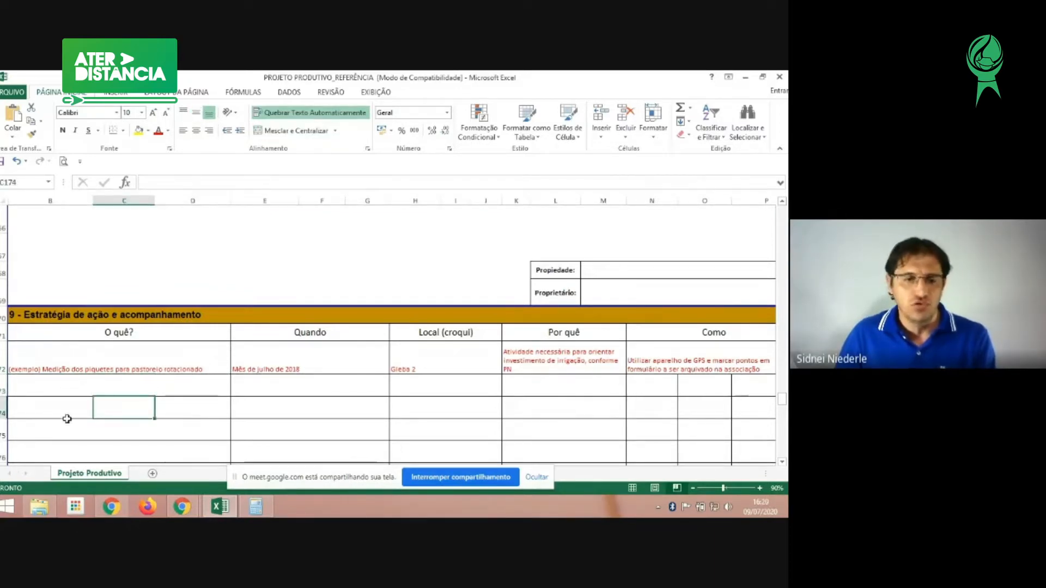
{"action": "left_click", "coordinate": [55, 363]}
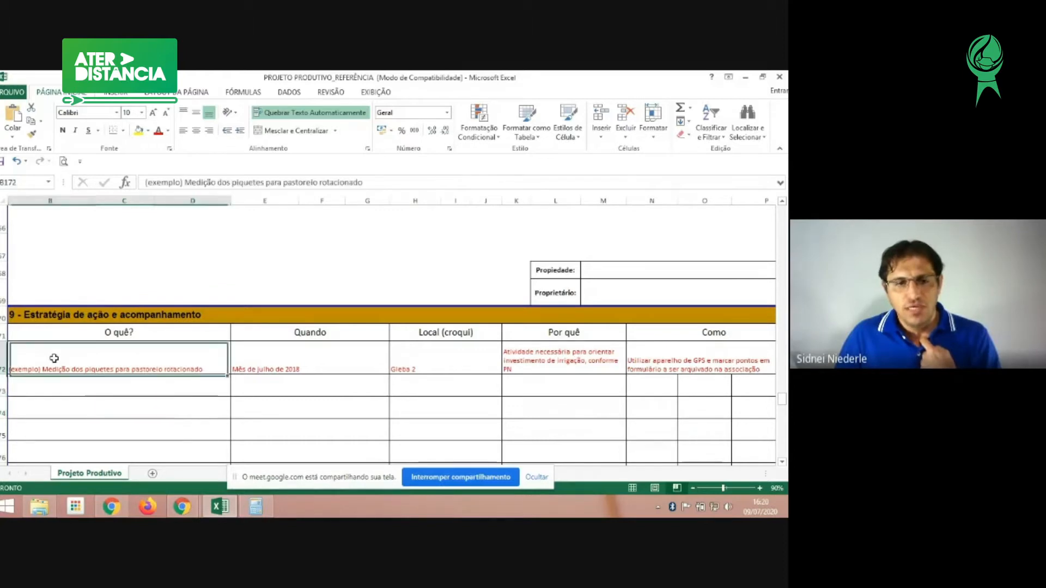
{"action": "left_click", "coordinate": [55, 382]}
{"action": "left_click", "coordinate": [56, 403]}
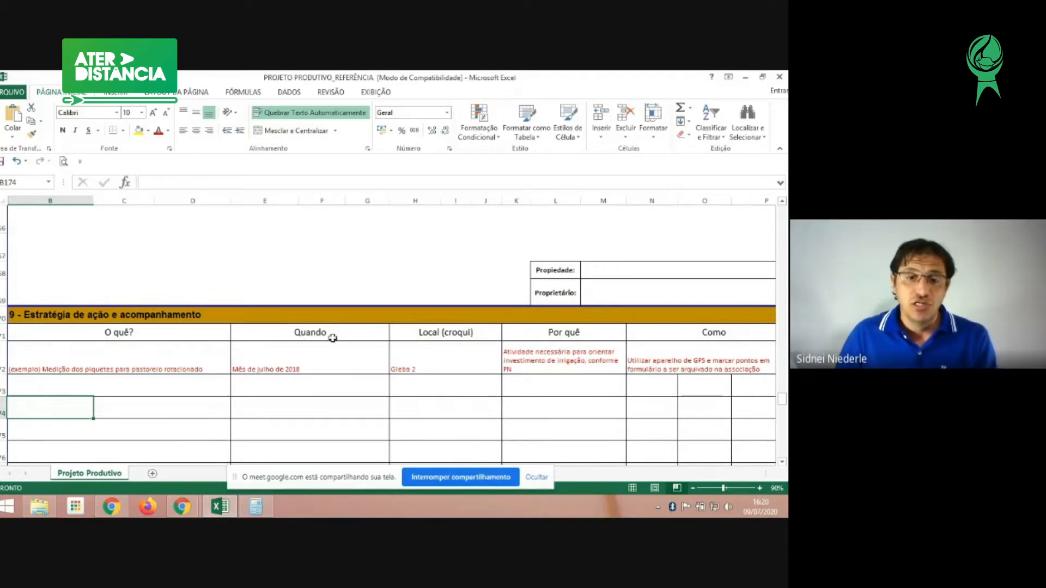
Step: Go through the example activity's Quando, Local (croqui), Por quê and Como entries in section 9
{"action": "left_click", "coordinate": [294, 365]}
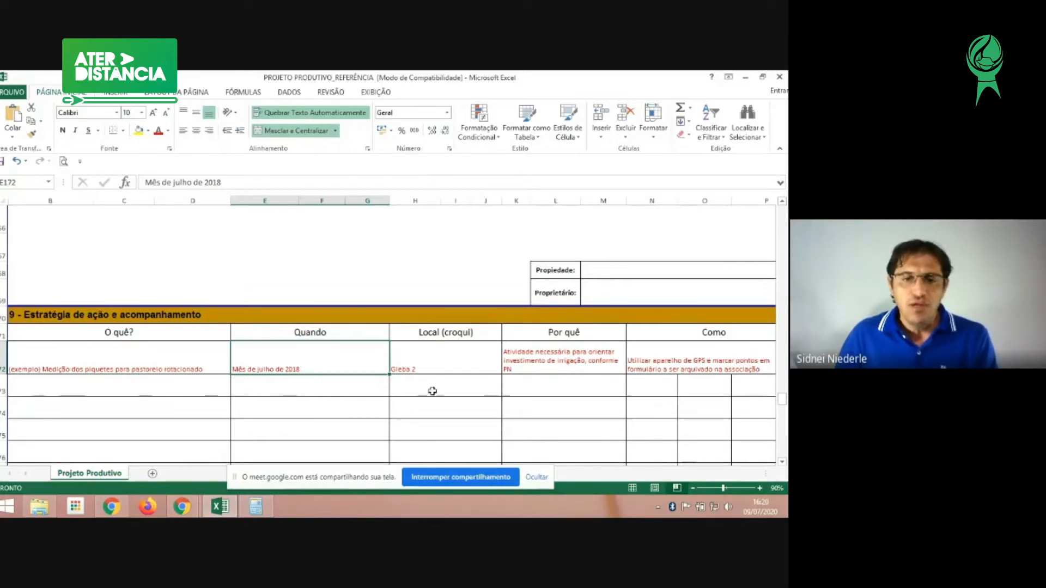
{"action": "left_click", "coordinate": [460, 365]}
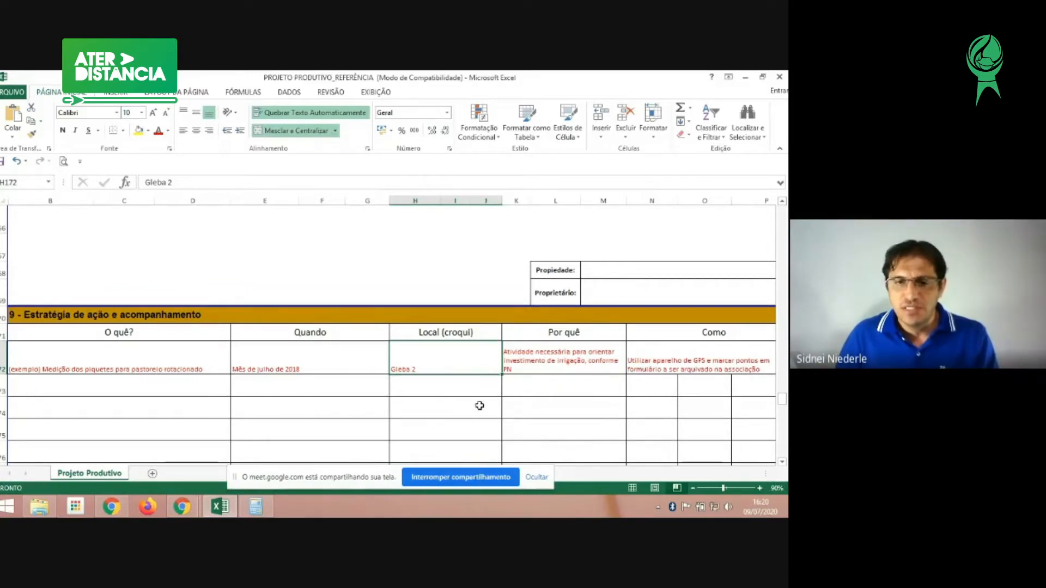
{"action": "left_click", "coordinate": [593, 359]}
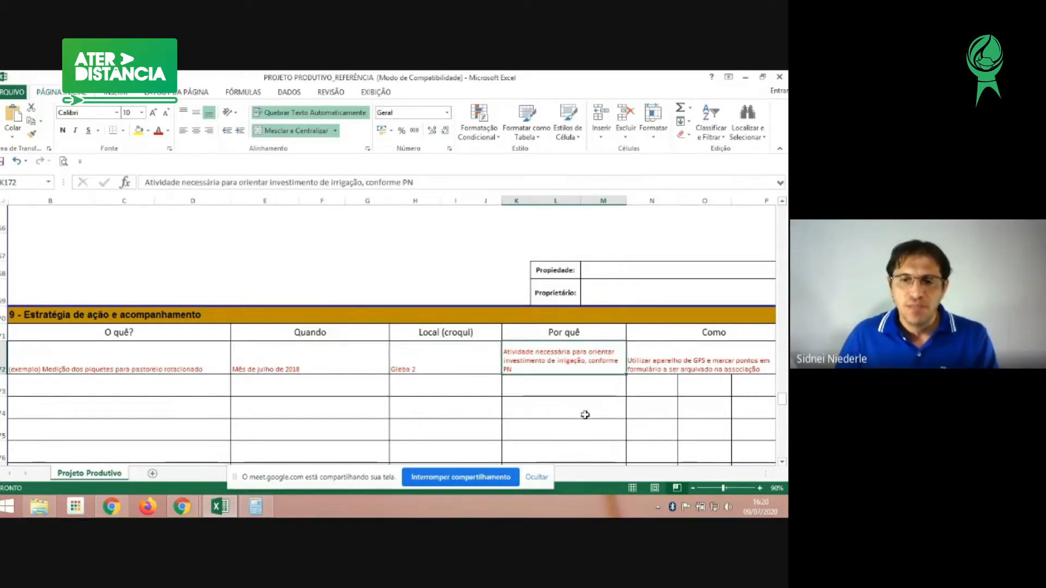
{"action": "left_click", "coordinate": [696, 367]}
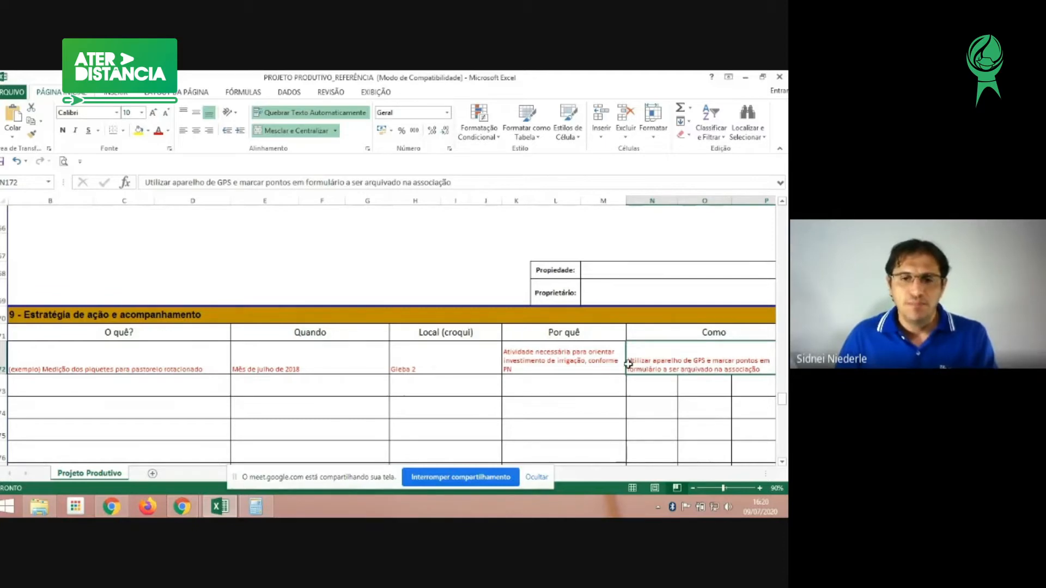
Step: Return to section 3, Dados básicos do imóvel, and select the property's Bairro/Distrito entry
{"action": "scroll", "coordinate": [388, 328], "scroll_direction": "up", "scroll_amount": 20}
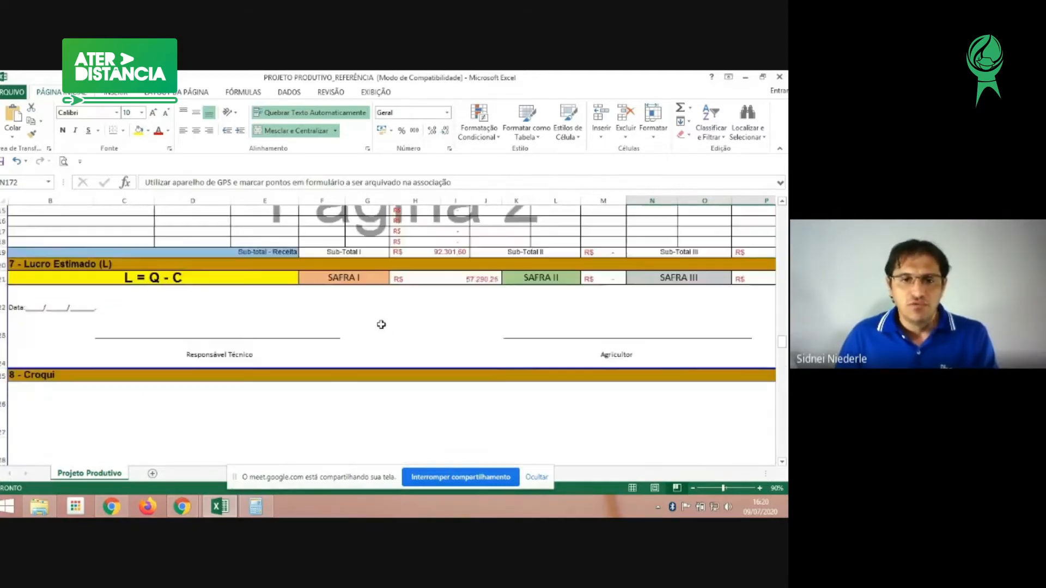
{"action": "scroll", "coordinate": [381, 326], "scroll_direction": "up", "scroll_amount": 15}
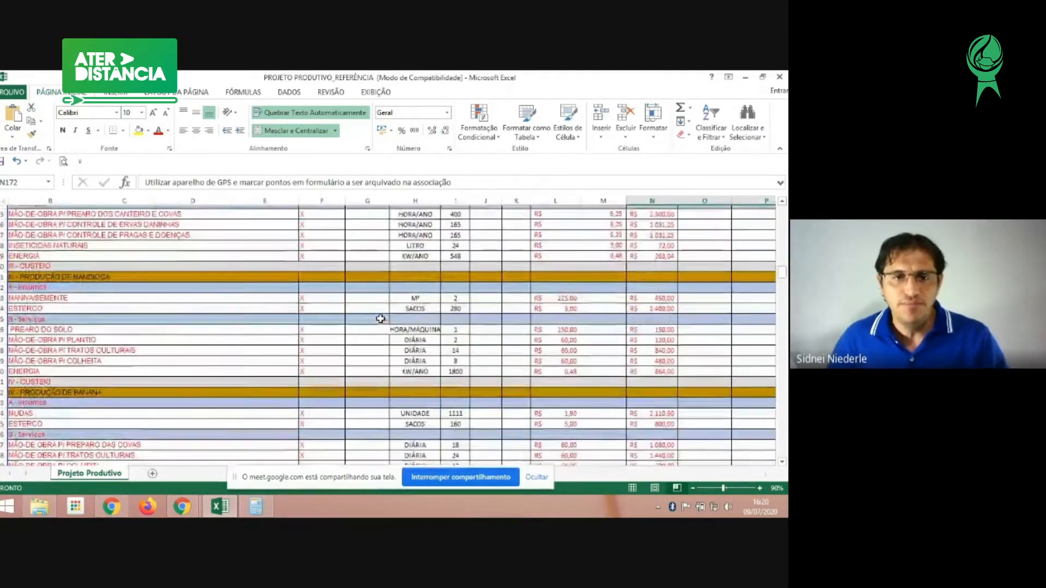
{"action": "scroll", "coordinate": [377, 311], "scroll_direction": "up", "scroll_amount": 15}
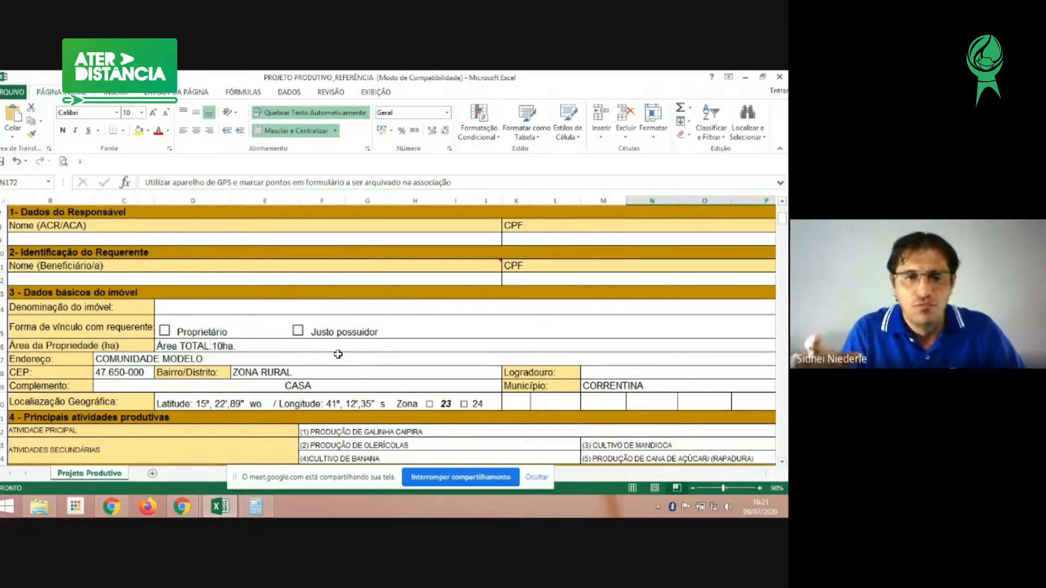
{"action": "left_click", "coordinate": [472, 373]}
Step: Review the main activity and the mandioca, banana and cana-de-açúcar secondary activities in section 4, Principais atividades produtivas
{"action": "scroll", "coordinate": [467, 386], "scroll_direction": "down", "scroll_amount": 3}
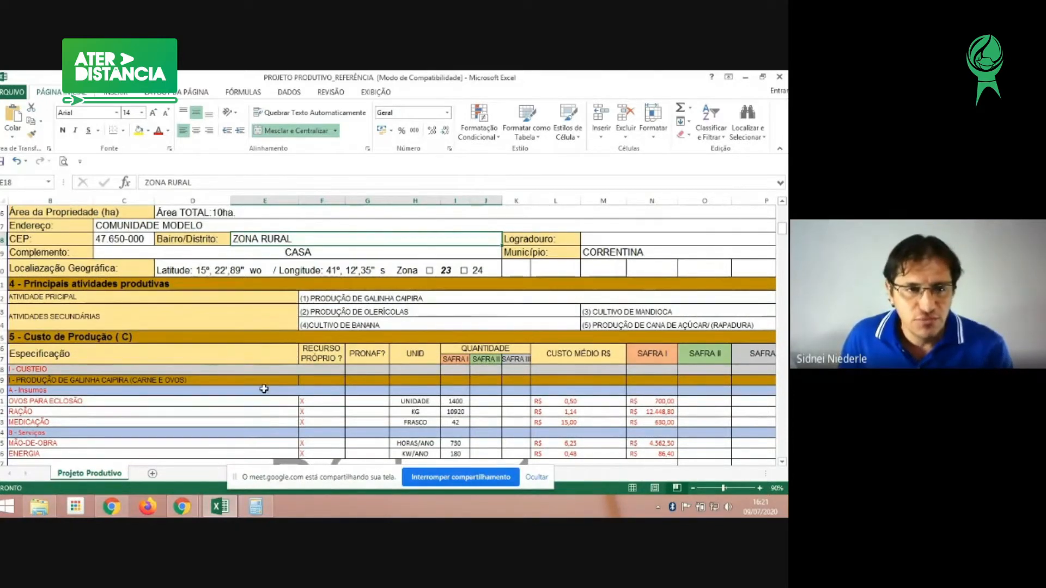
{"action": "left_click", "coordinate": [406, 297]}
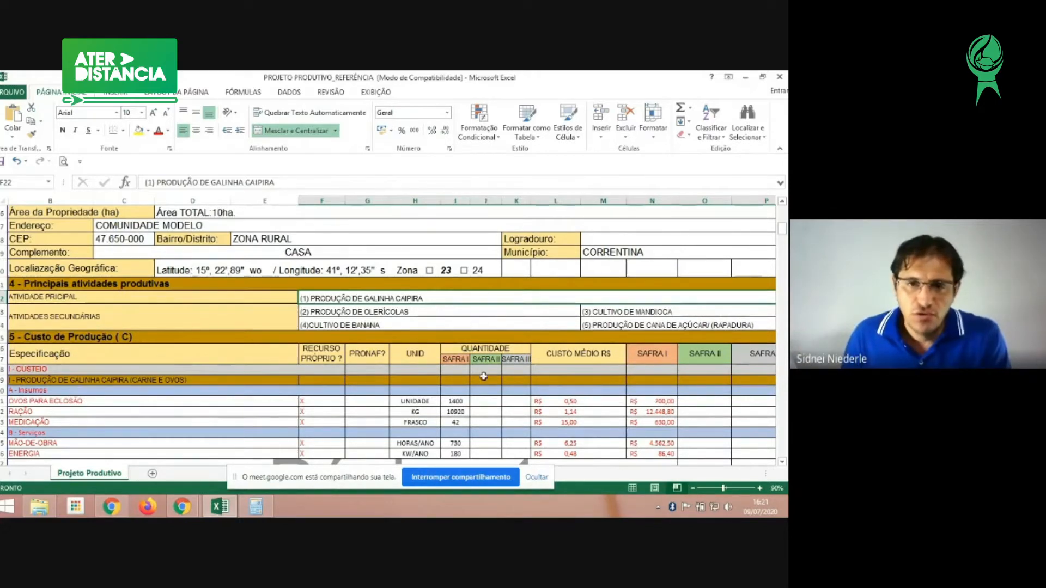
{"action": "left_click", "coordinate": [630, 312]}
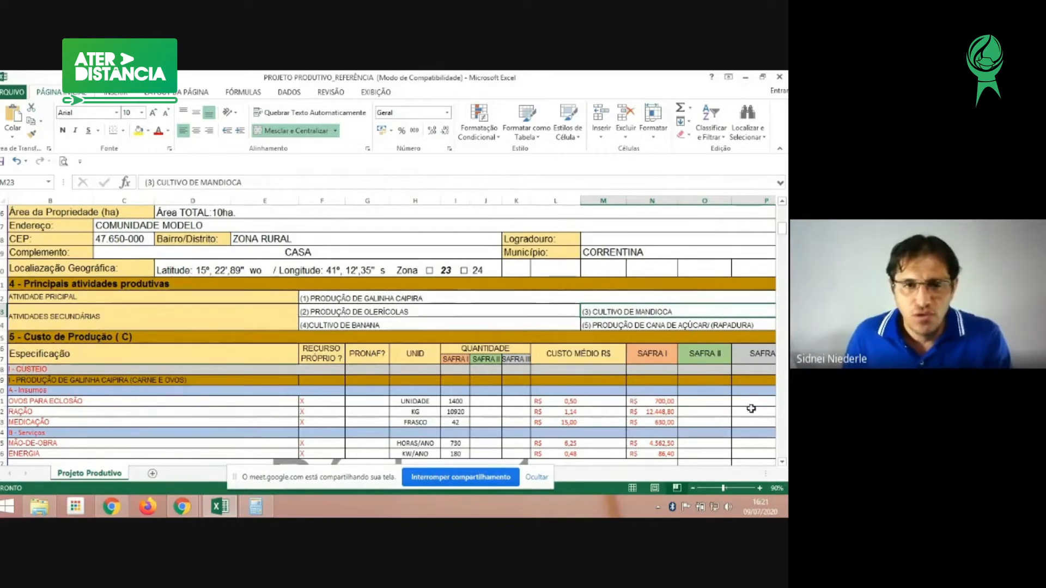
{"action": "left_click", "coordinate": [354, 324]}
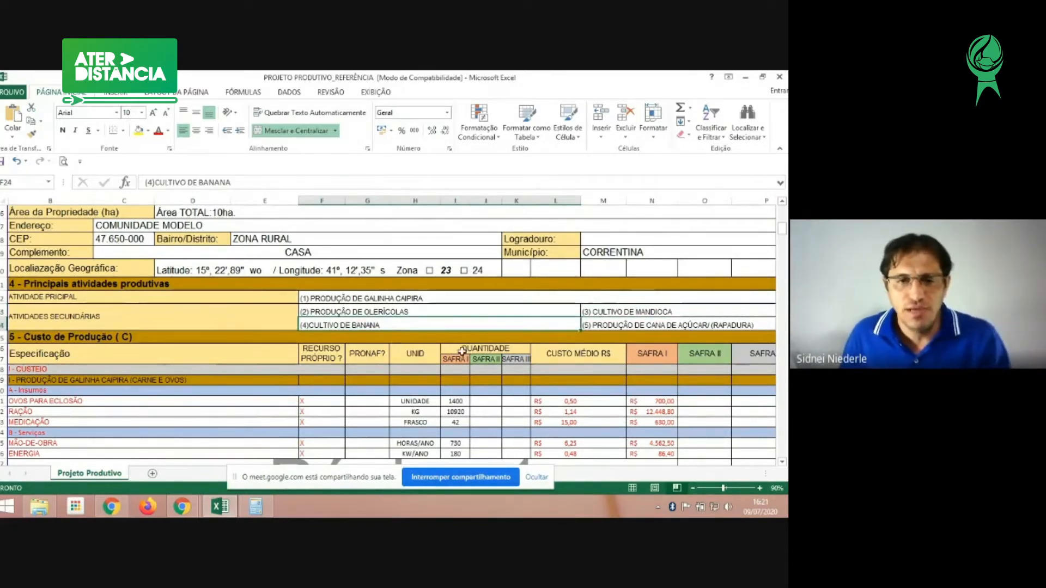
{"action": "left_click", "coordinate": [629, 321]}
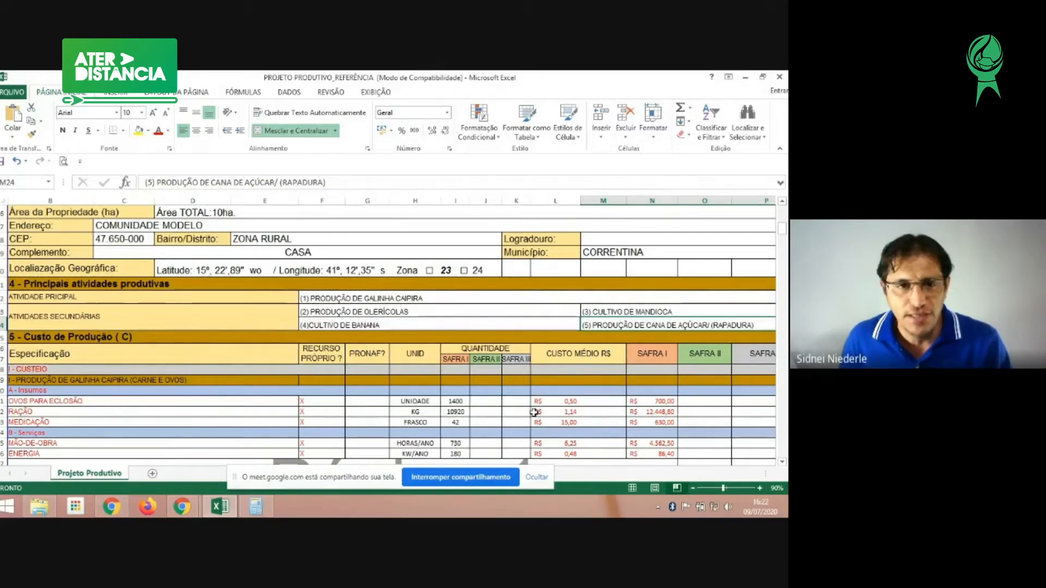
Step: Examine the Insumos of the galinha caipira production in section 5, covering the eggs' cost and Safra I formula, the feed quantity and the medication row
{"action": "scroll", "coordinate": [537, 352], "scroll_direction": "down", "scroll_amount": 1}
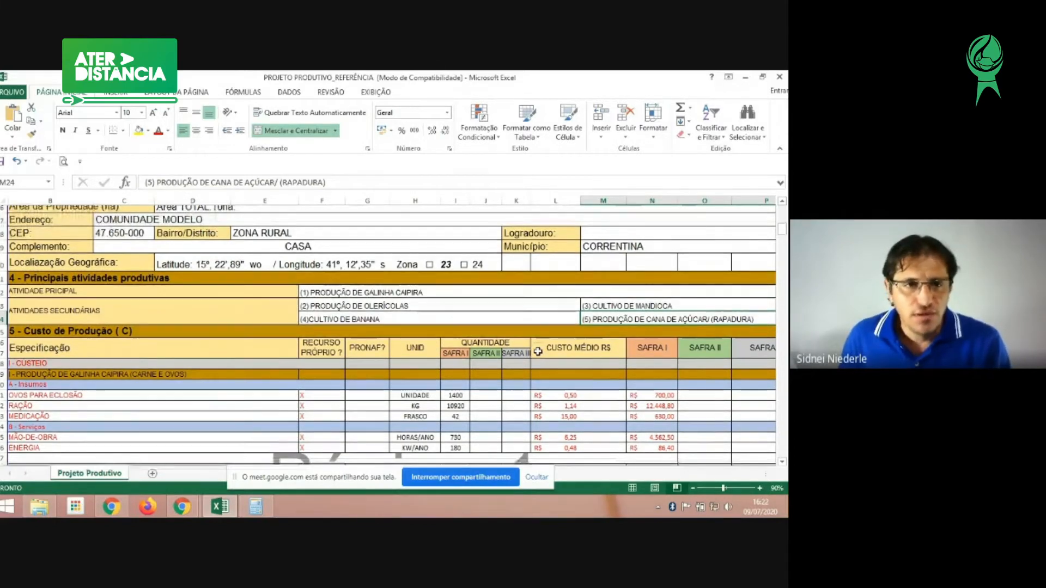
{"action": "scroll", "coordinate": [538, 351], "scroll_direction": "down", "scroll_amount": 1}
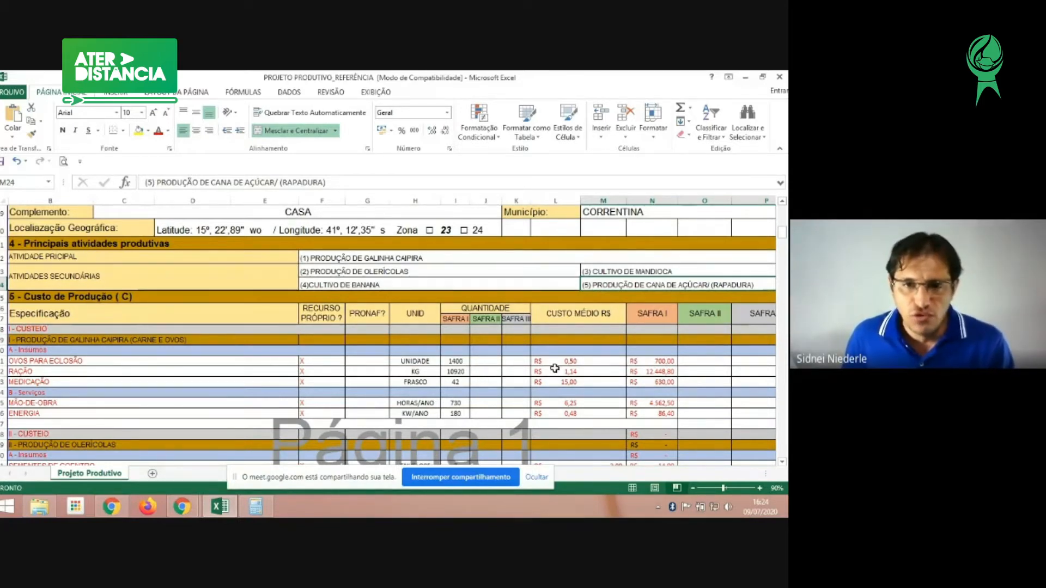
{"action": "left_click", "coordinate": [571, 362]}
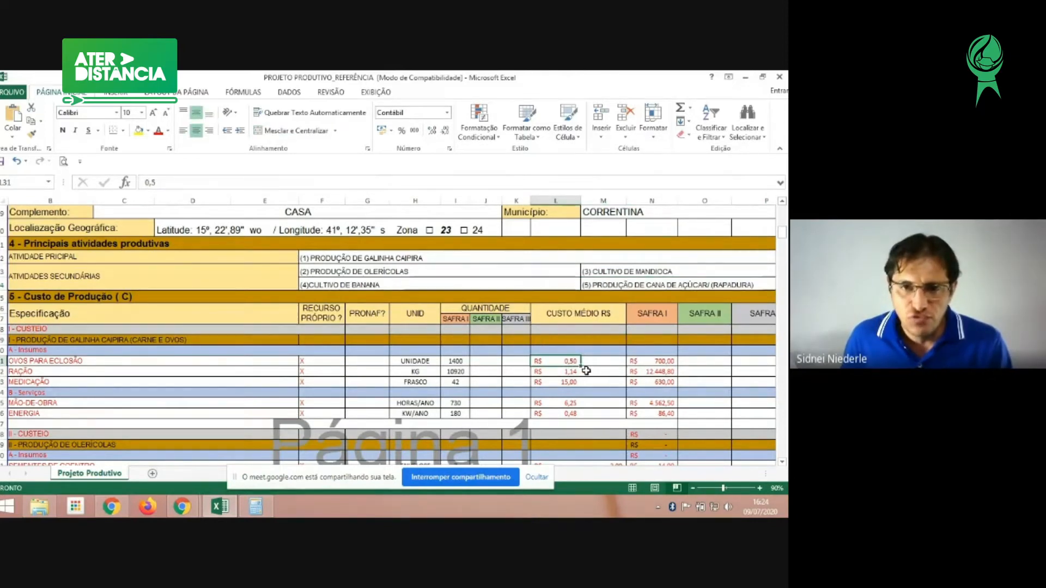
{"action": "left_click", "coordinate": [659, 362]}
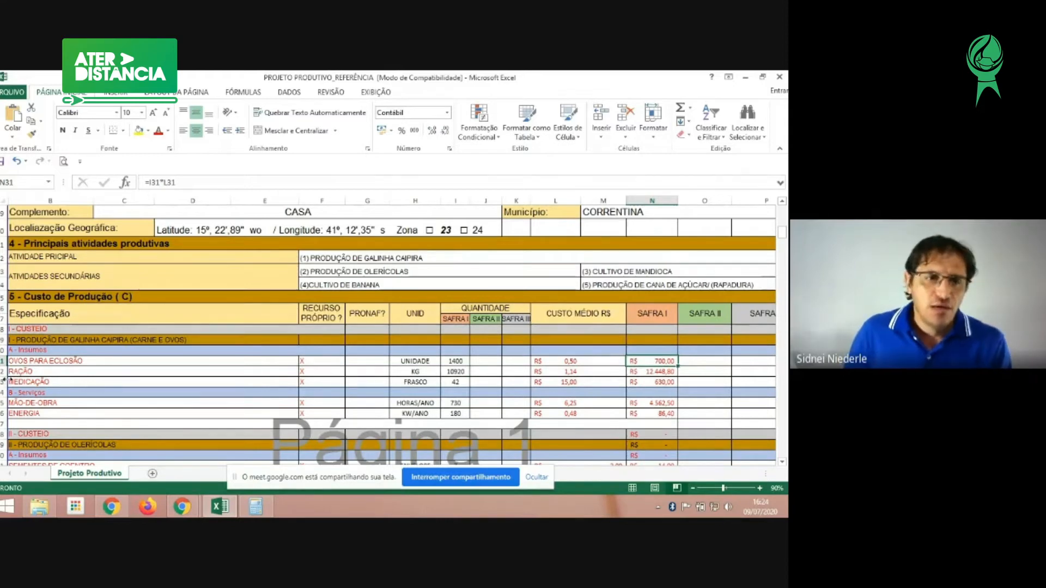
{"action": "left_click", "coordinate": [30, 372]}
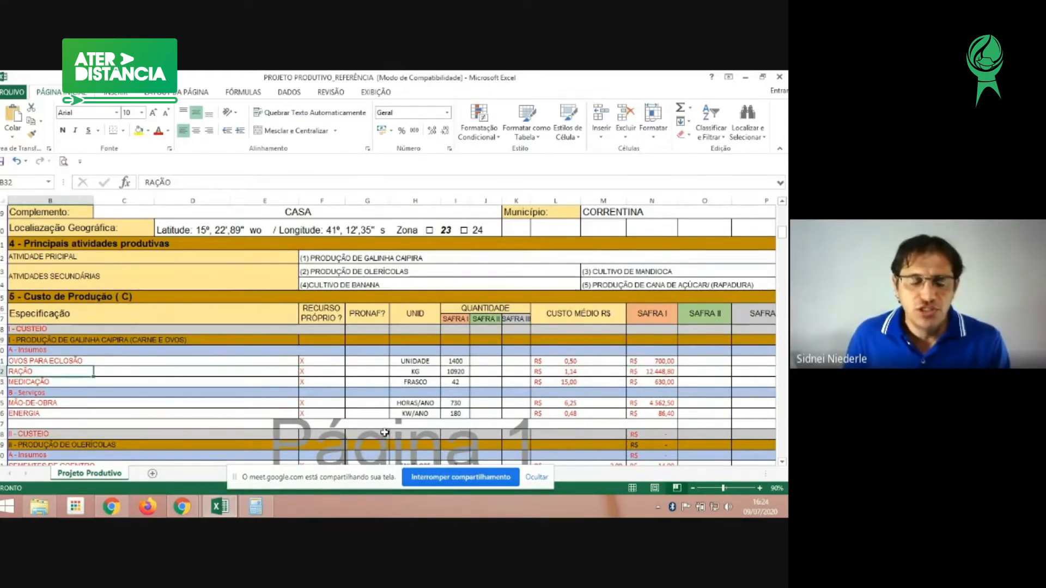
{"action": "left_click", "coordinate": [464, 371]}
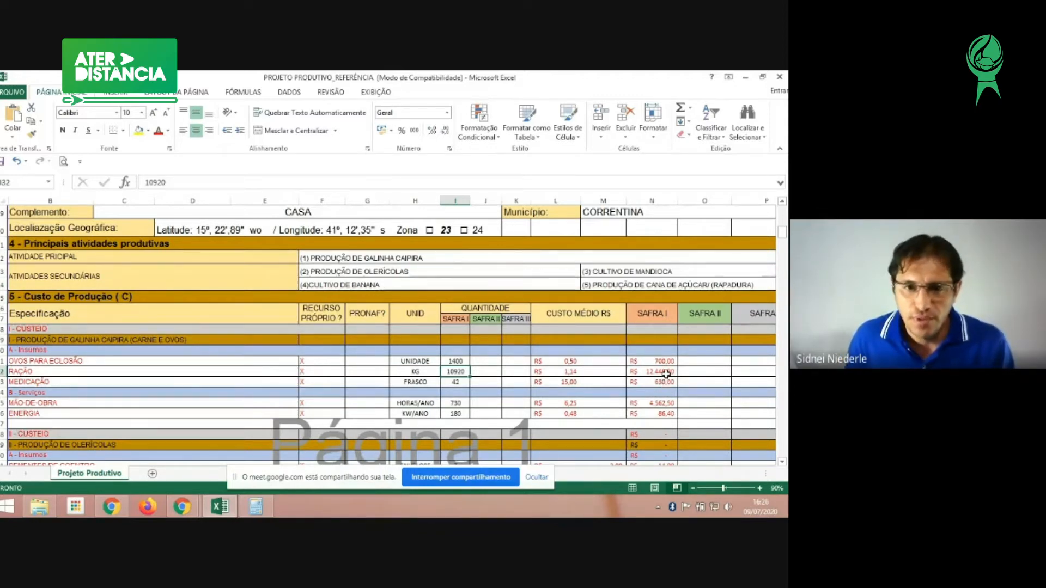
{"action": "left_click", "coordinate": [99, 380]}
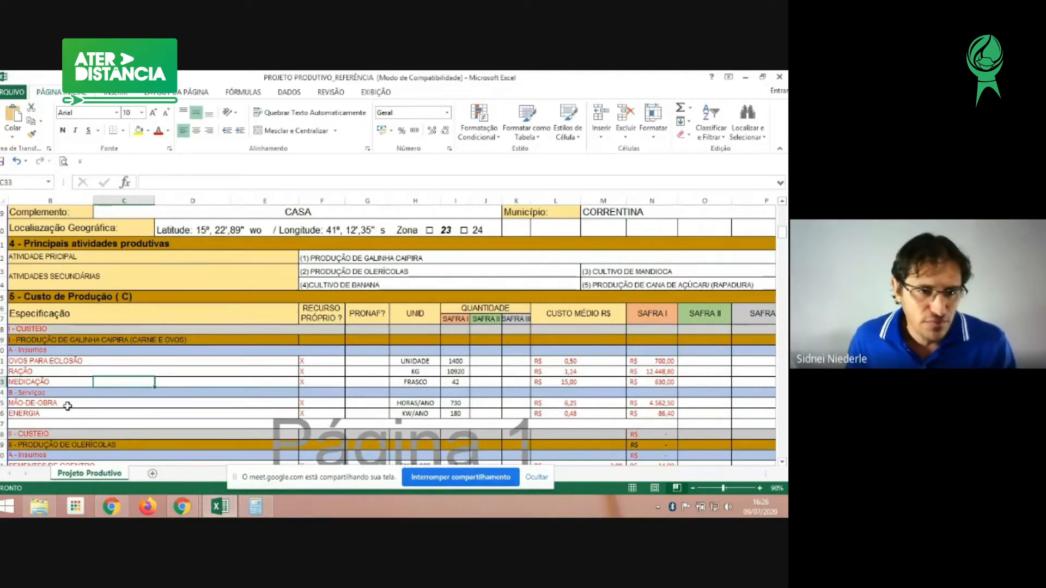
Step: Examine the Serviços of the galinha caipira production, checking the labour quantity, average cost and Safra I formula, plus the energy unit cost
{"action": "left_click", "coordinate": [462, 404]}
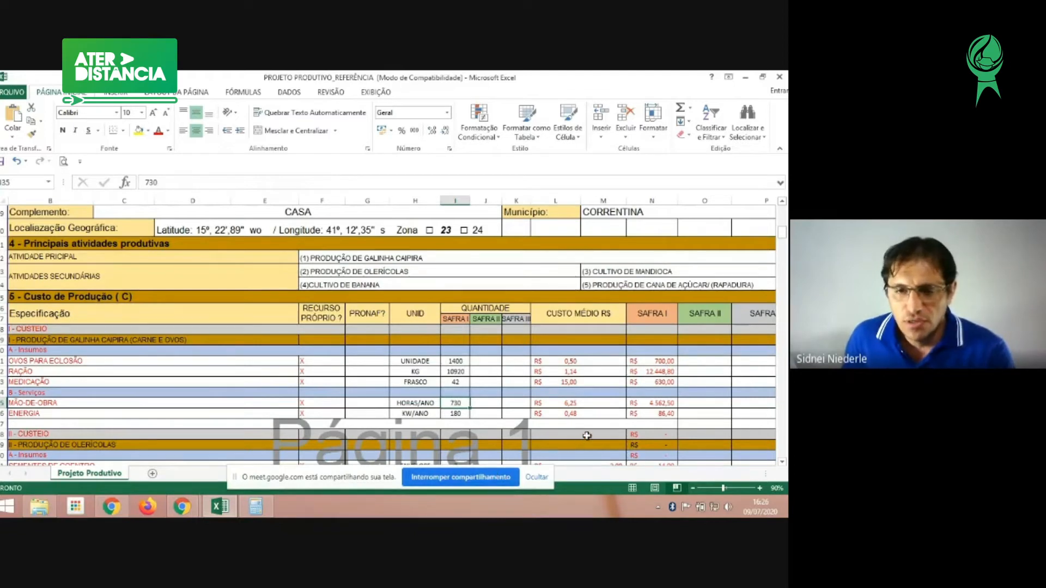
{"action": "left_click", "coordinate": [598, 403]}
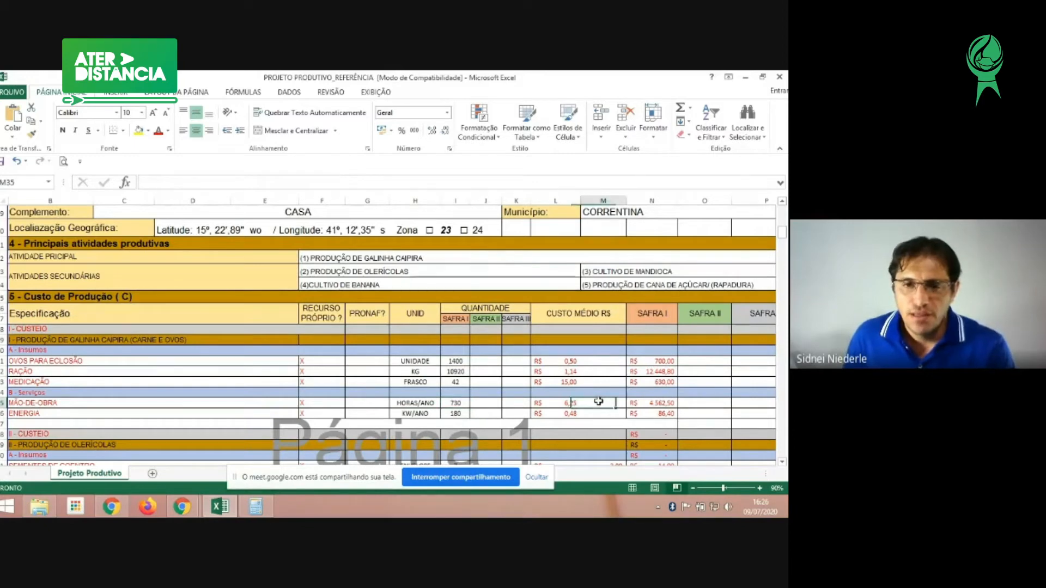
{"action": "left_click", "coordinate": [659, 403]}
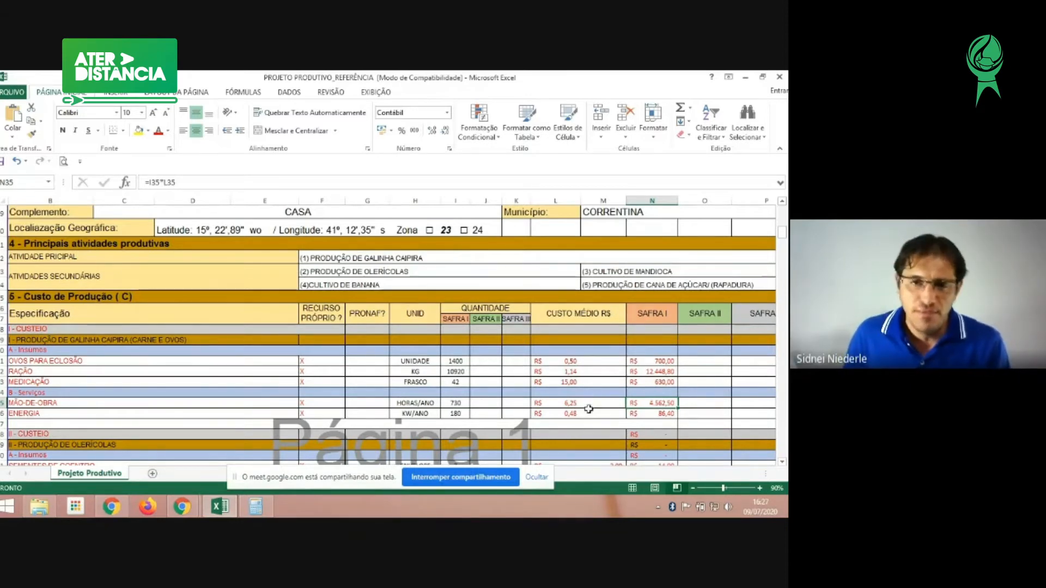
{"action": "left_click", "coordinate": [588, 403]}
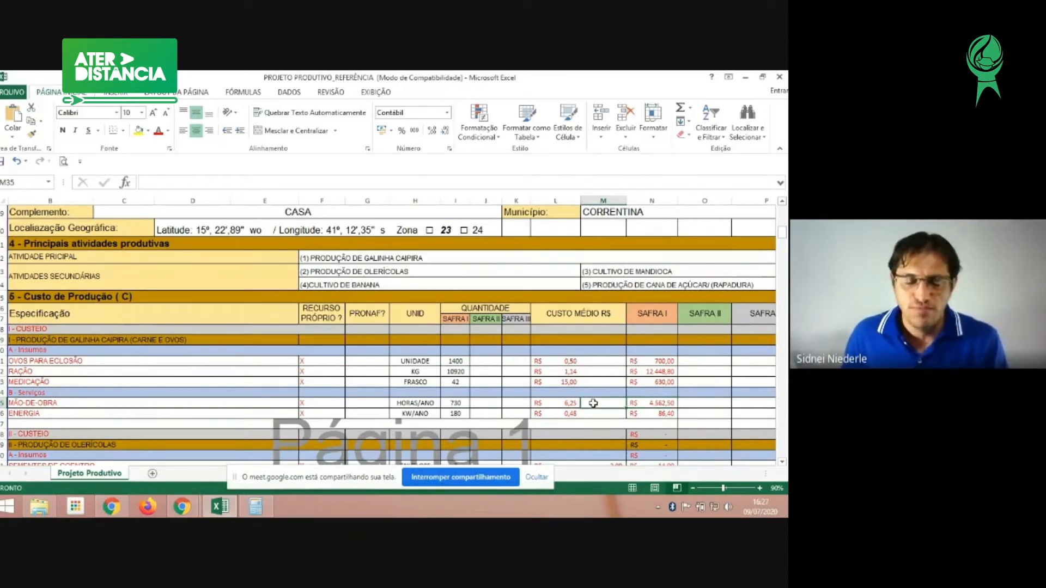
{"action": "left_click", "coordinate": [556, 402]}
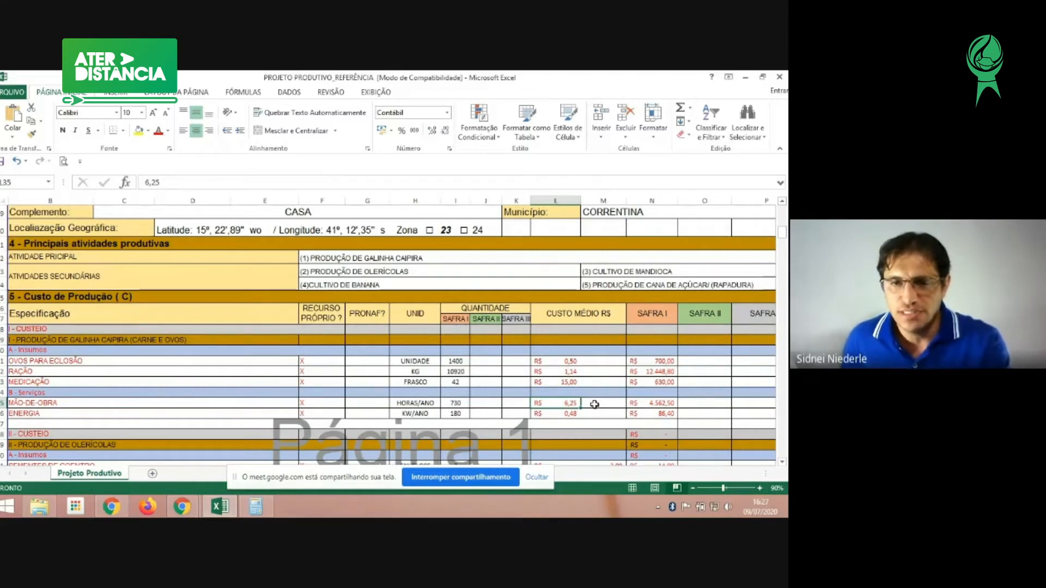
{"action": "left_click", "coordinate": [659, 406]}
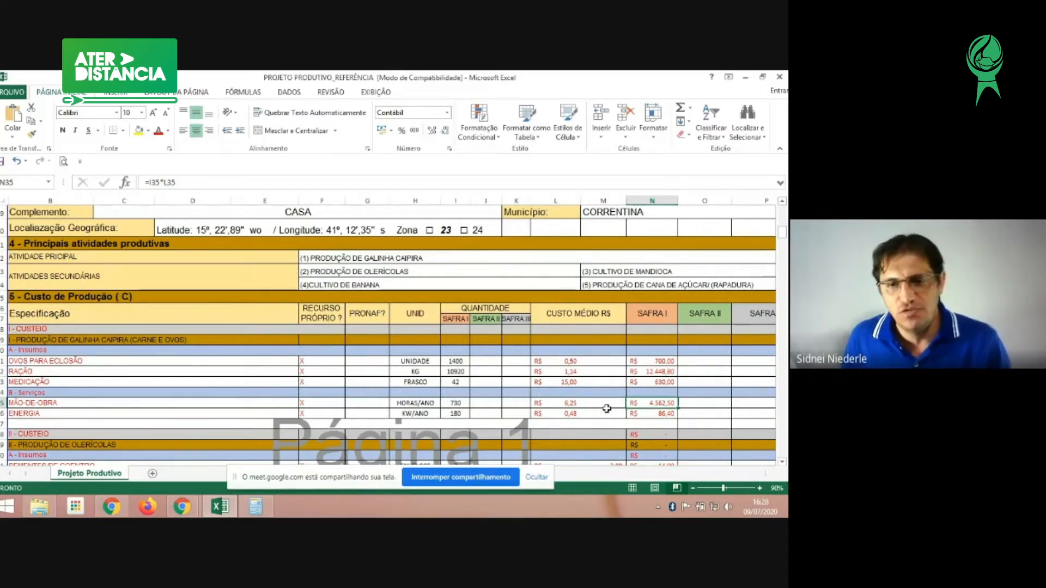
{"action": "left_click", "coordinate": [571, 414]}
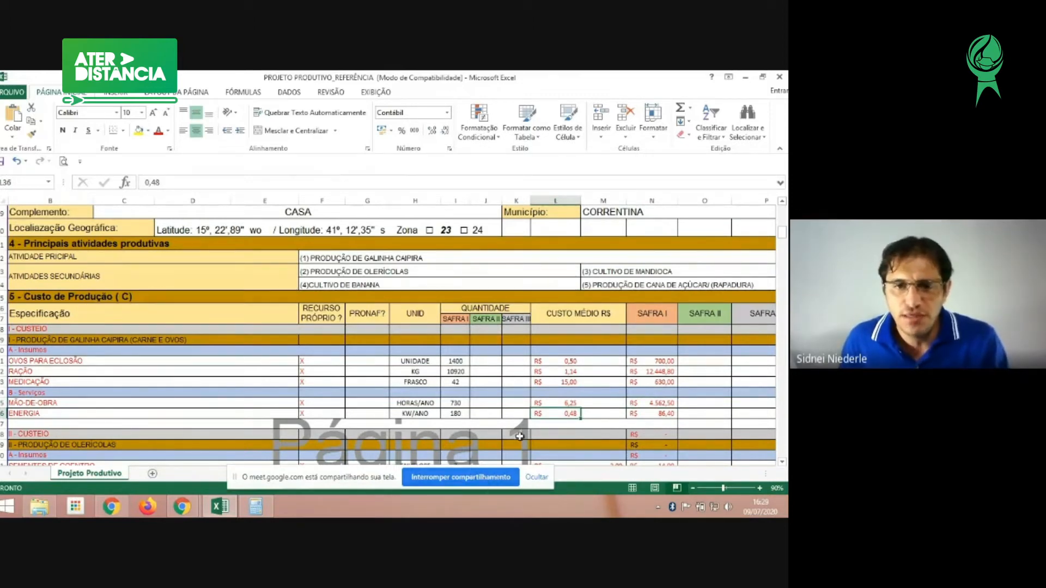
Step: Examine the coriander seed row under Produção de Olerícolas, checking its unit, quantity, average cost and Safra I formula
{"action": "scroll", "coordinate": [539, 405], "scroll_direction": "down", "scroll_amount": 2}
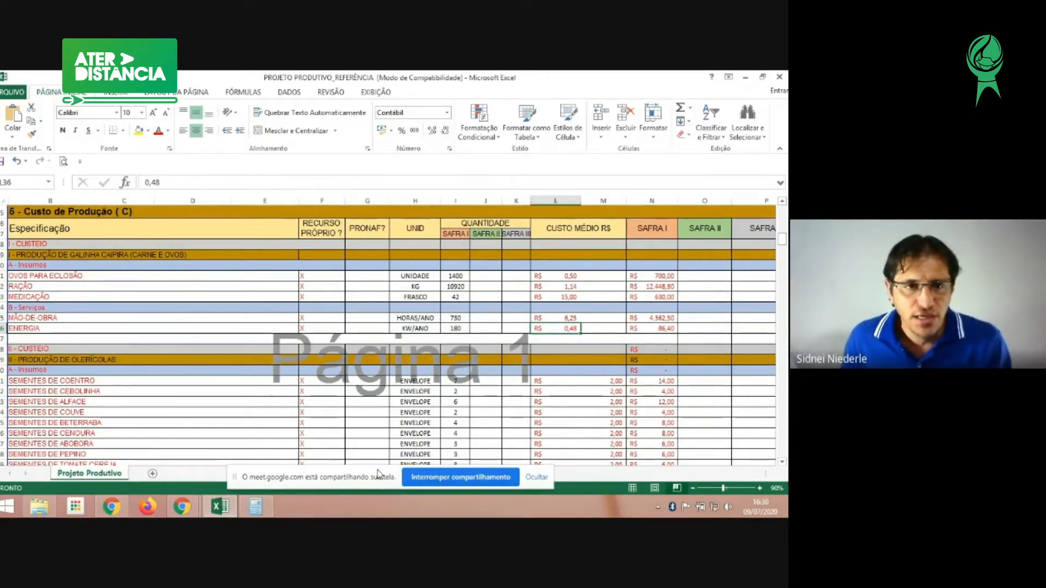
{"action": "scroll", "coordinate": [345, 428], "scroll_direction": "down", "scroll_amount": 3}
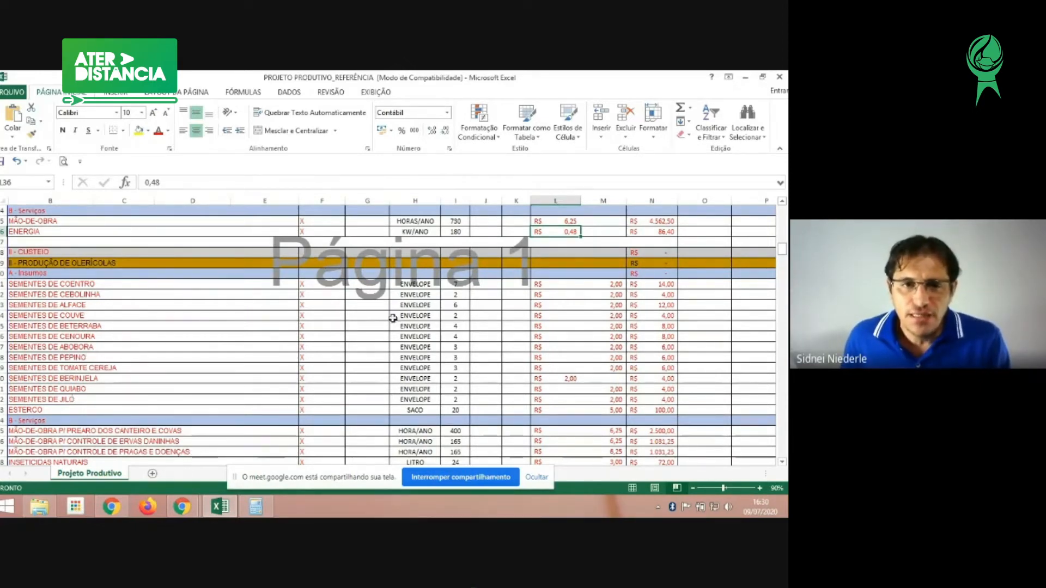
{"action": "left_click", "coordinate": [424, 284]}
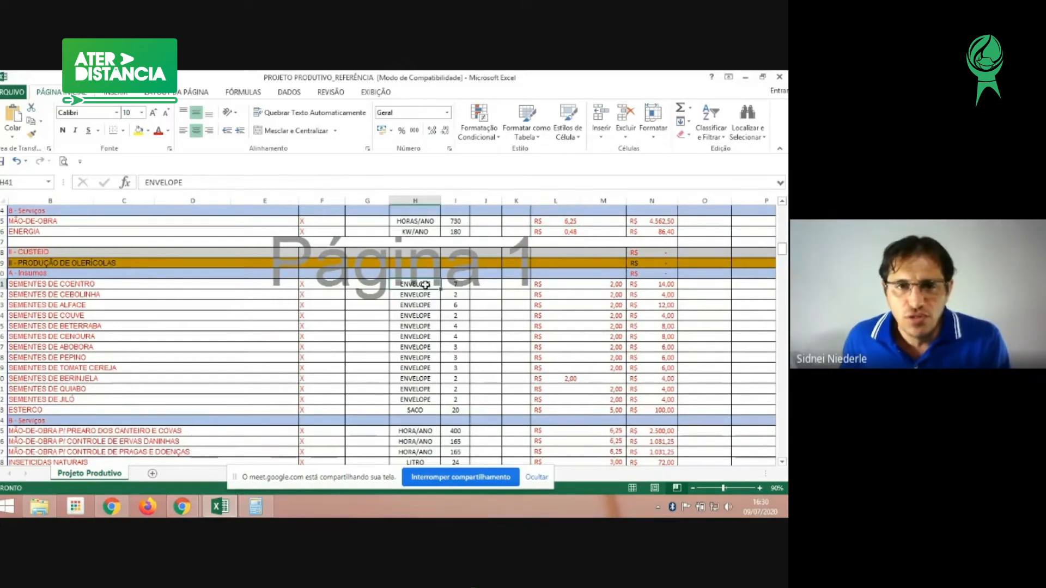
{"action": "left_click", "coordinate": [456, 285]}
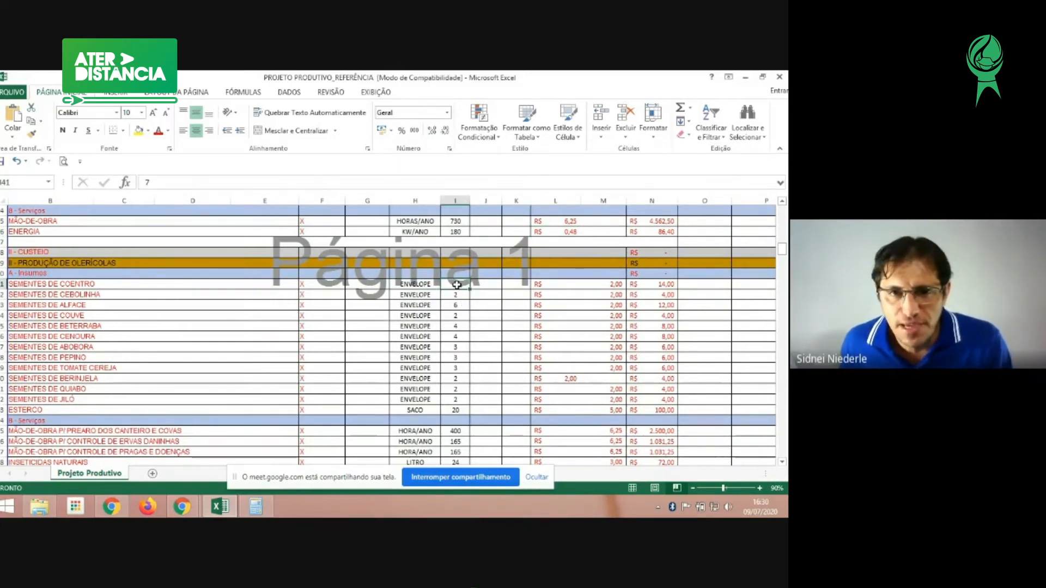
{"action": "left_click", "coordinate": [591, 283]}
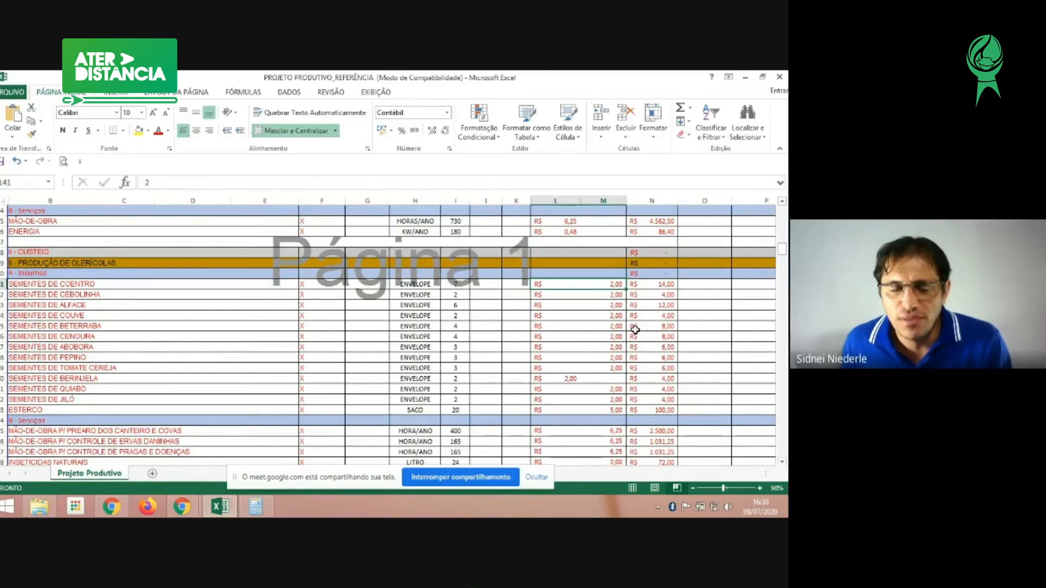
{"action": "left_click", "coordinate": [660, 284]}
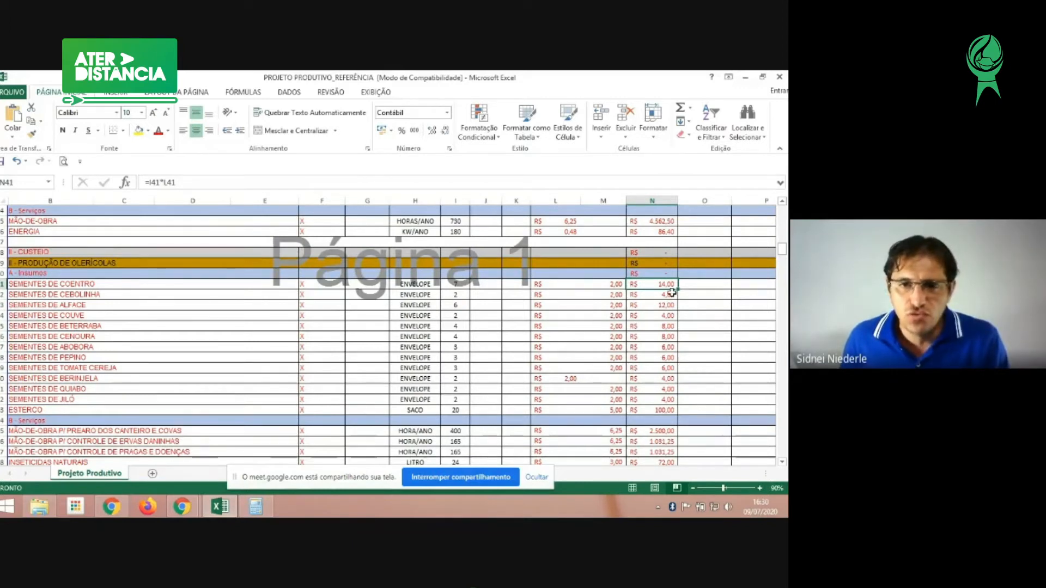
Step: Examine the Serviços of Produção de Olerícolas, checking the labour unit for controle de pragas e doenças and the energy row
{"action": "scroll", "coordinate": [602, 386], "scroll_direction": "down", "scroll_amount": 2}
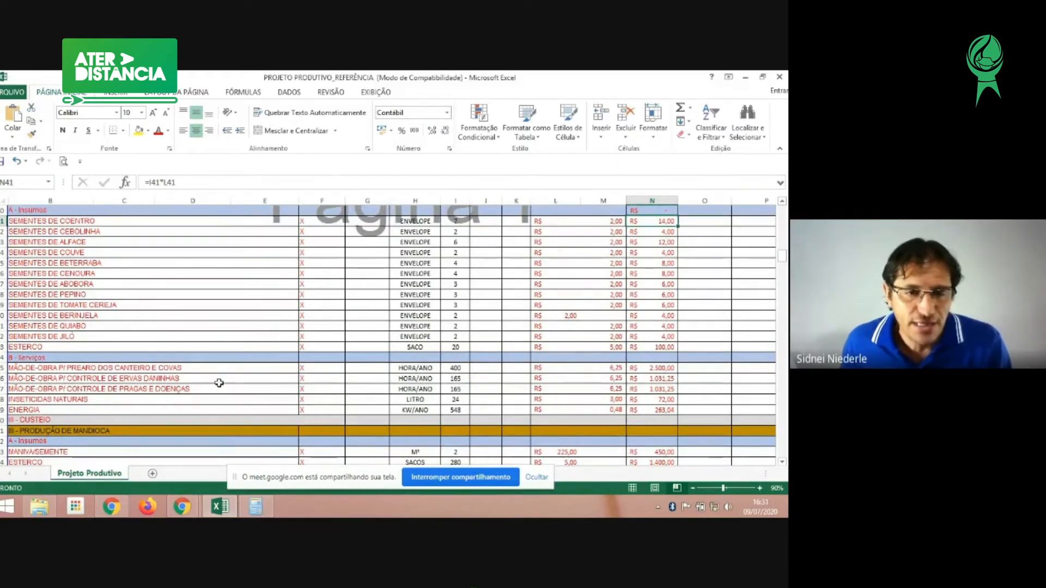
{"action": "left_click", "coordinate": [418, 390]}
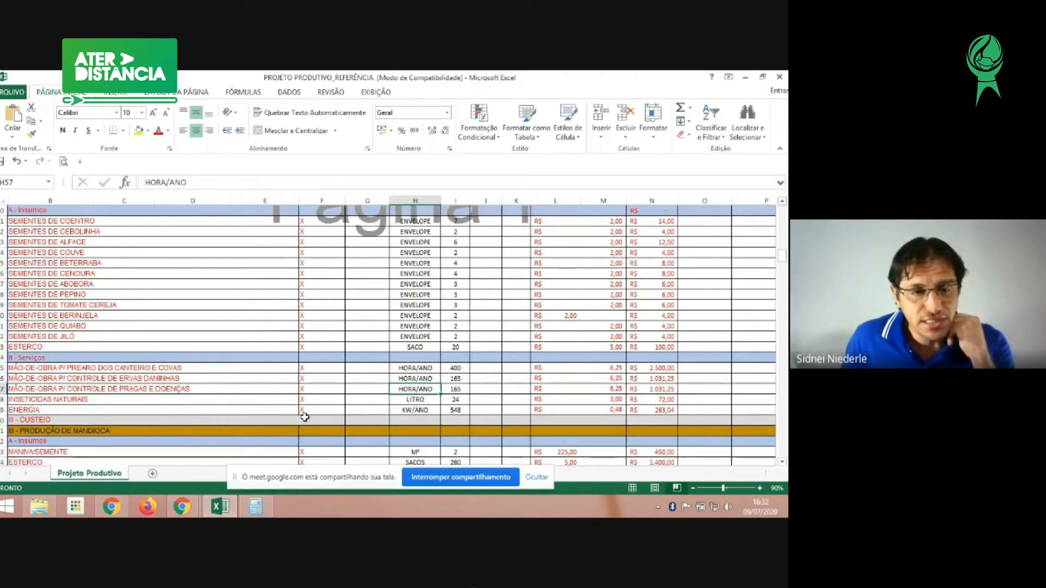
{"action": "left_click", "coordinate": [93, 411]}
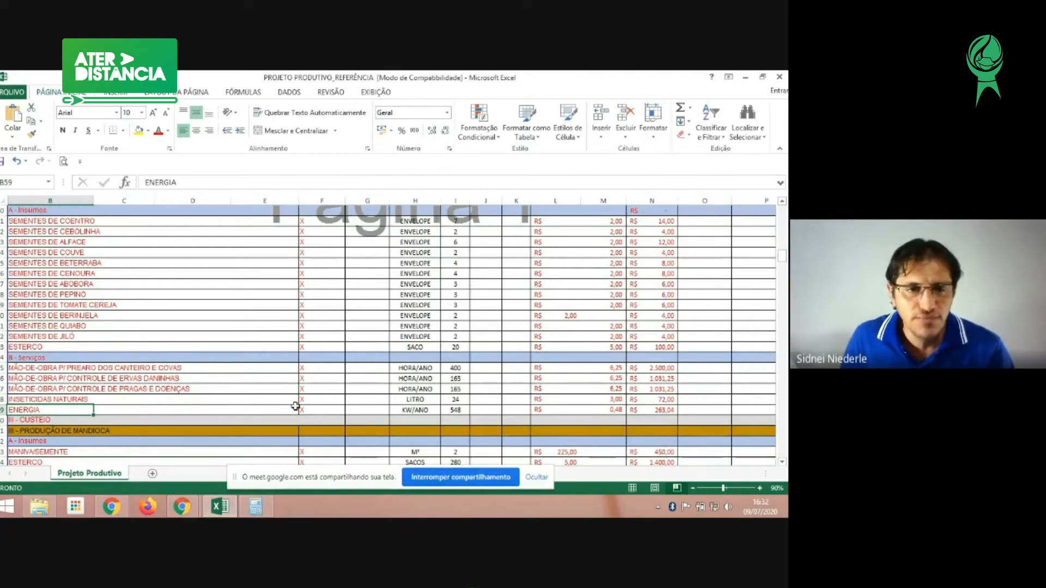
Step: Examine the Insumos of Produção de Mandioca, checking the maniva/semente unit and the Safra I formulas for maniva/semente and esterco
{"action": "scroll", "coordinate": [305, 416], "scroll_direction": "down", "scroll_amount": 3}
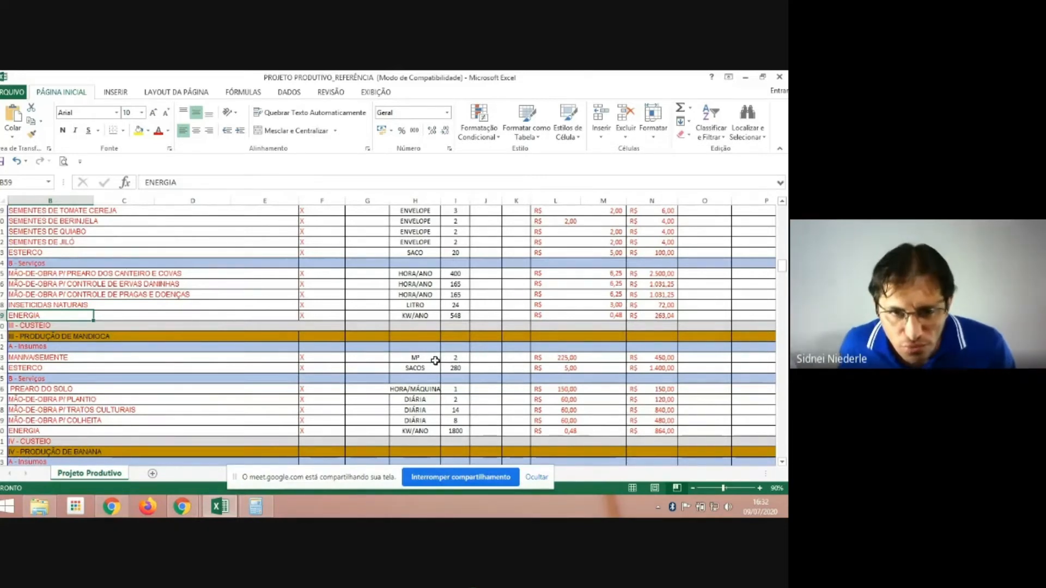
{"action": "left_click", "coordinate": [437, 361]}
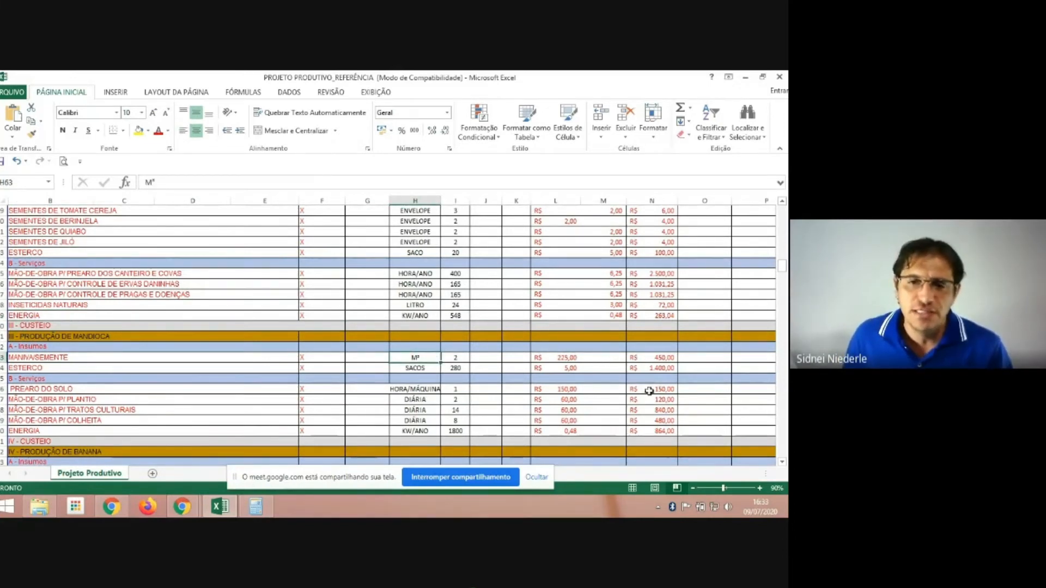
{"action": "left_click", "coordinate": [658, 358]}
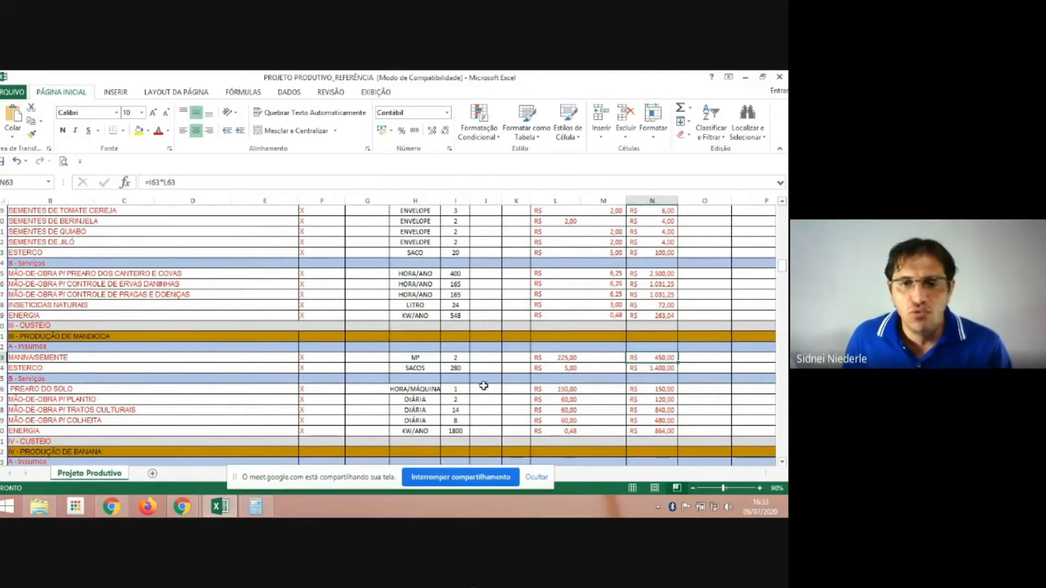
{"action": "left_click", "coordinate": [659, 369]}
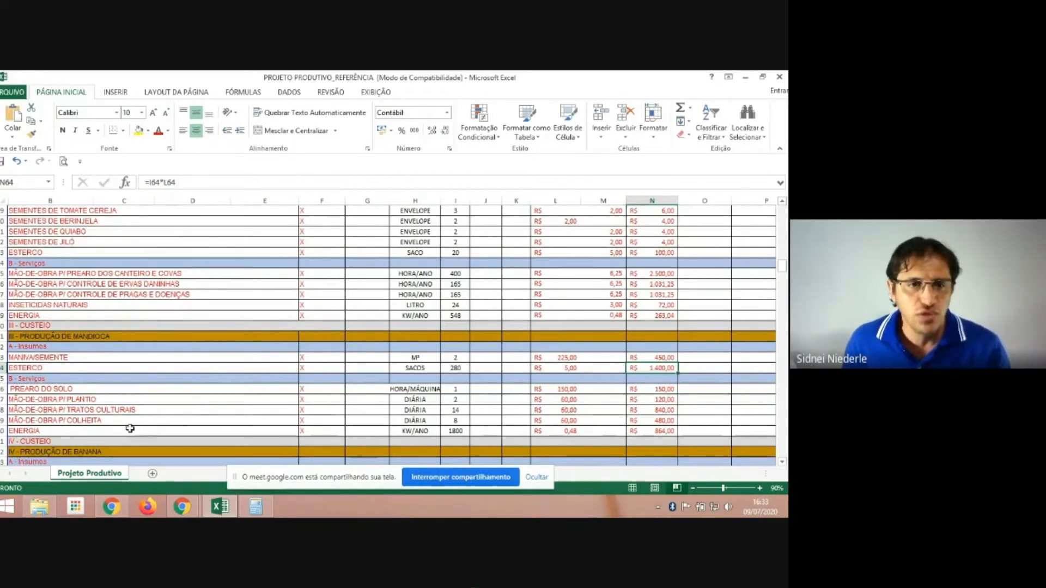
Step: Examine the whole energy row in the mandioca Serviços and check its Safra I formula
{"action": "left_click", "coordinate": [96, 429]}
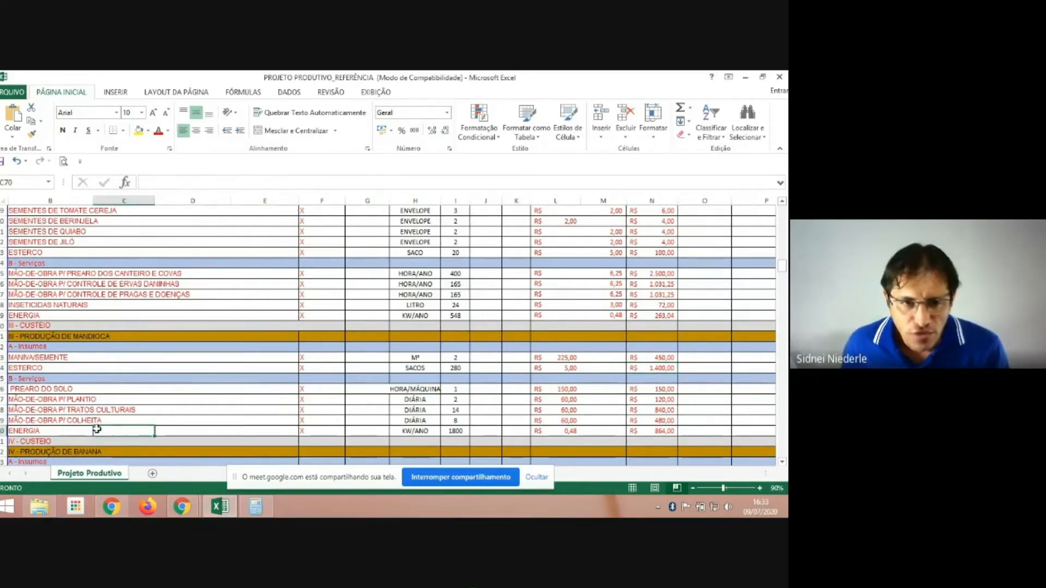
{"action": "left_click", "coordinate": [81, 430]}
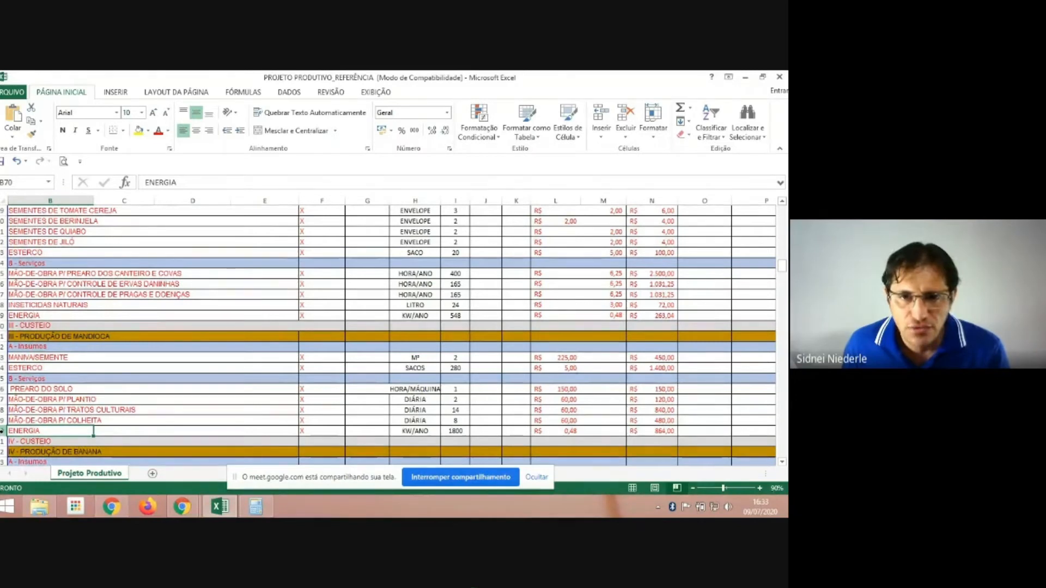
{"action": "key", "text": "shift+space"}
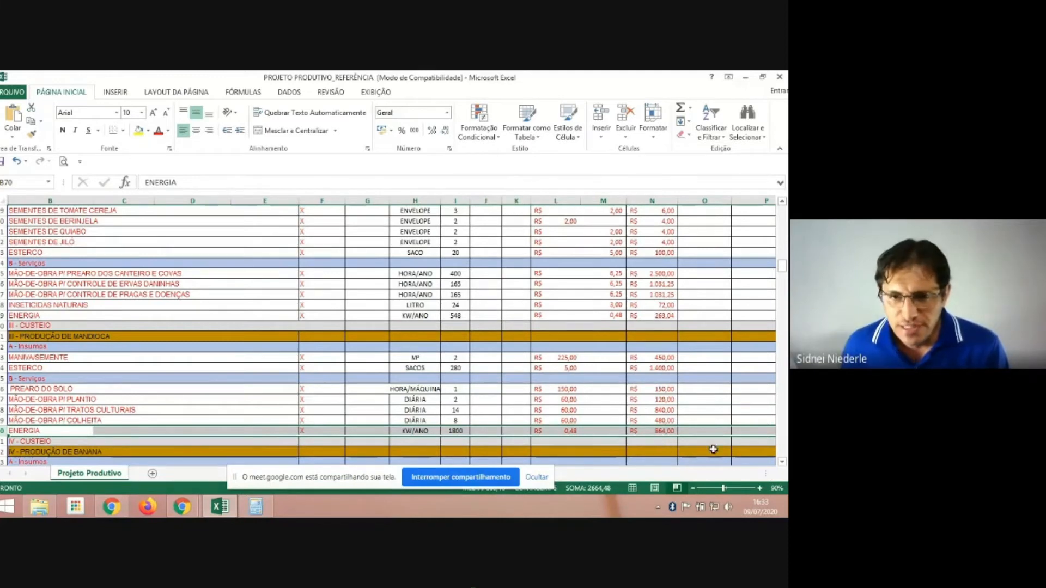
{"action": "left_click", "coordinate": [665, 431]}
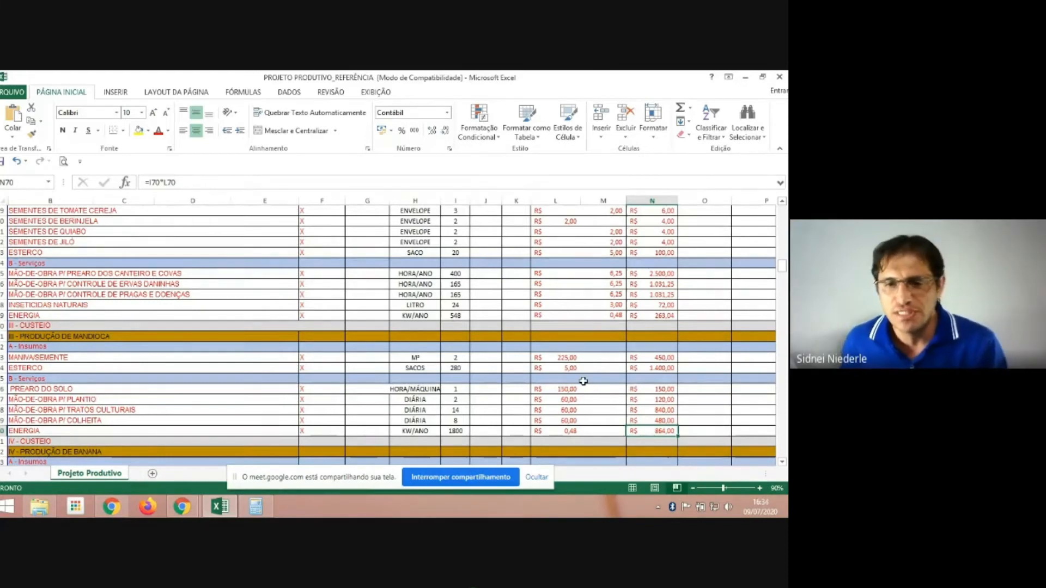
Step: Examine the Insumos of Produção de Banana, checking the Safra I formulas for mudas and esterco
{"action": "scroll", "coordinate": [586, 384], "scroll_direction": "down", "scroll_amount": 2}
{"action": "scroll", "coordinate": [583, 376], "scroll_direction": "down", "scroll_amount": 2}
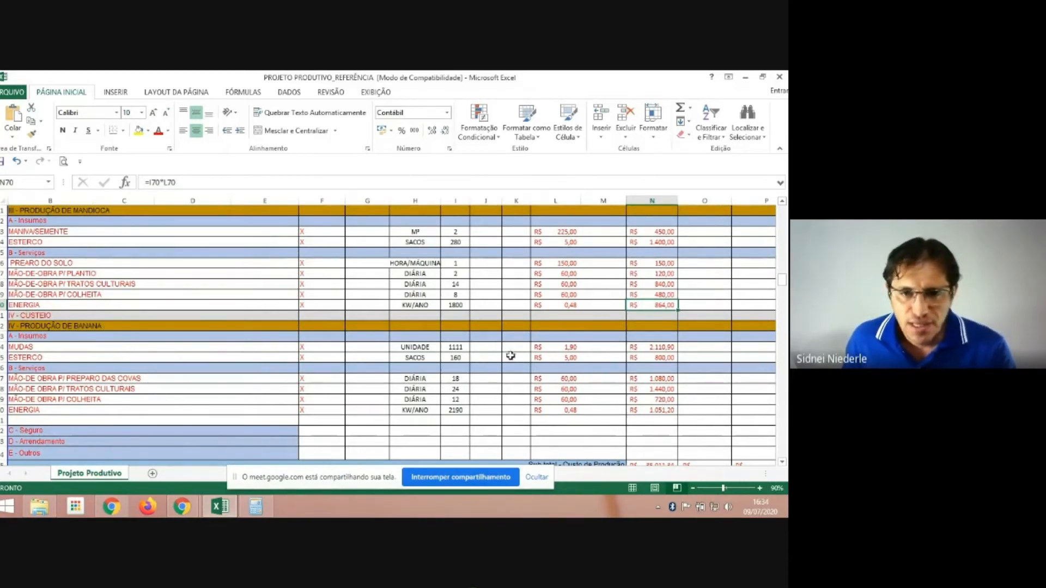
{"action": "left_click", "coordinate": [663, 346]}
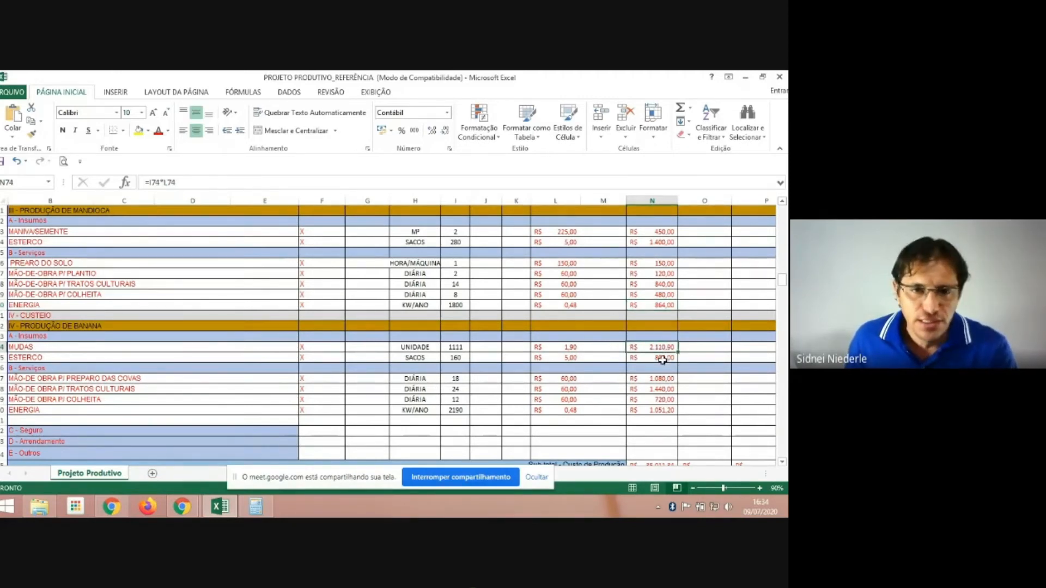
{"action": "left_click", "coordinate": [662, 358]}
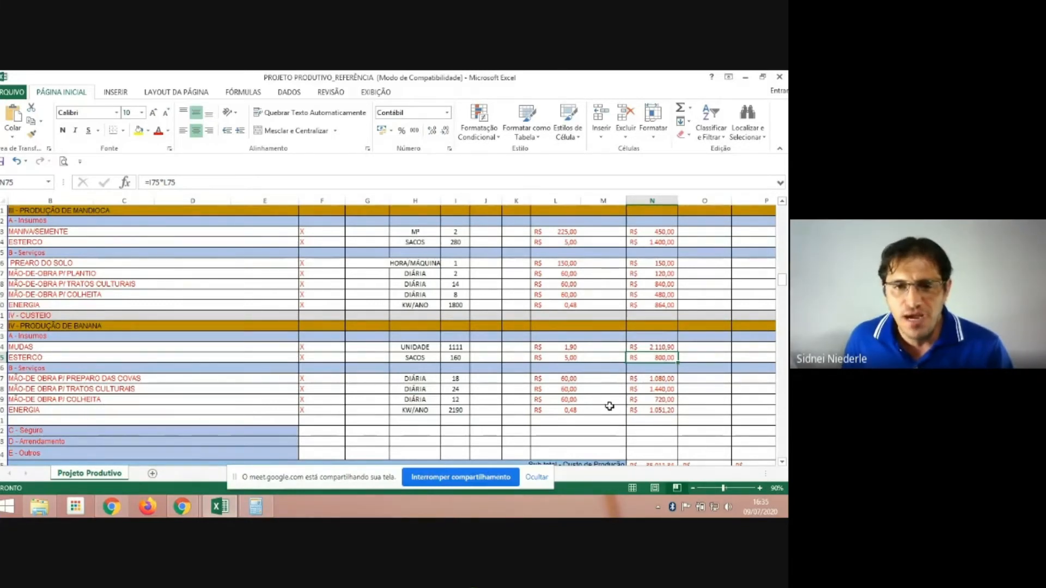
Step: Examine the banana Serviços, checking the labour quantities for preparo das covas and tratos culturais, the energy row and the blank row beneath
{"action": "double_click", "coordinate": [466, 378]}
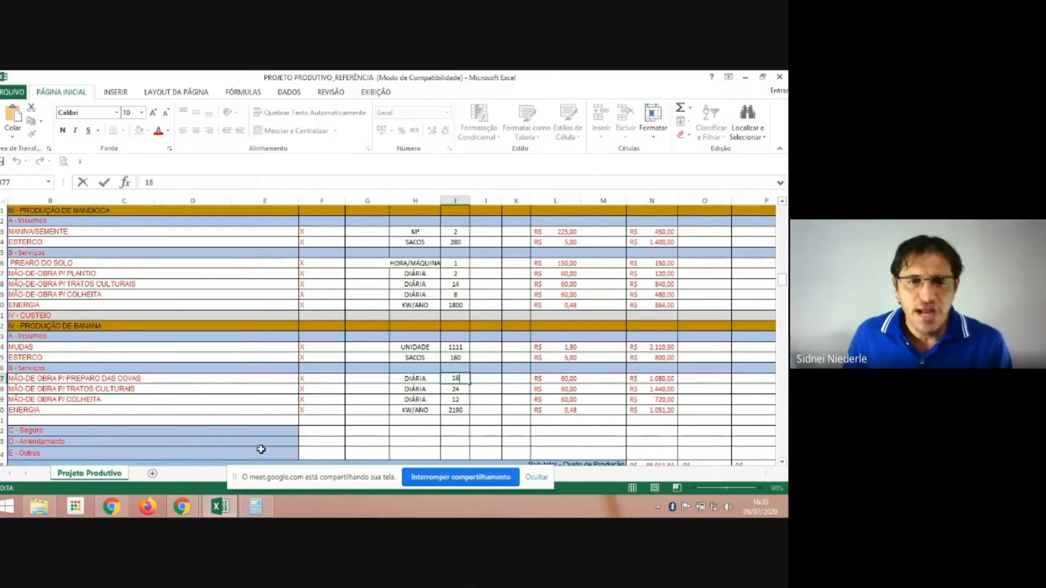
{"action": "left_click", "coordinate": [463, 388]}
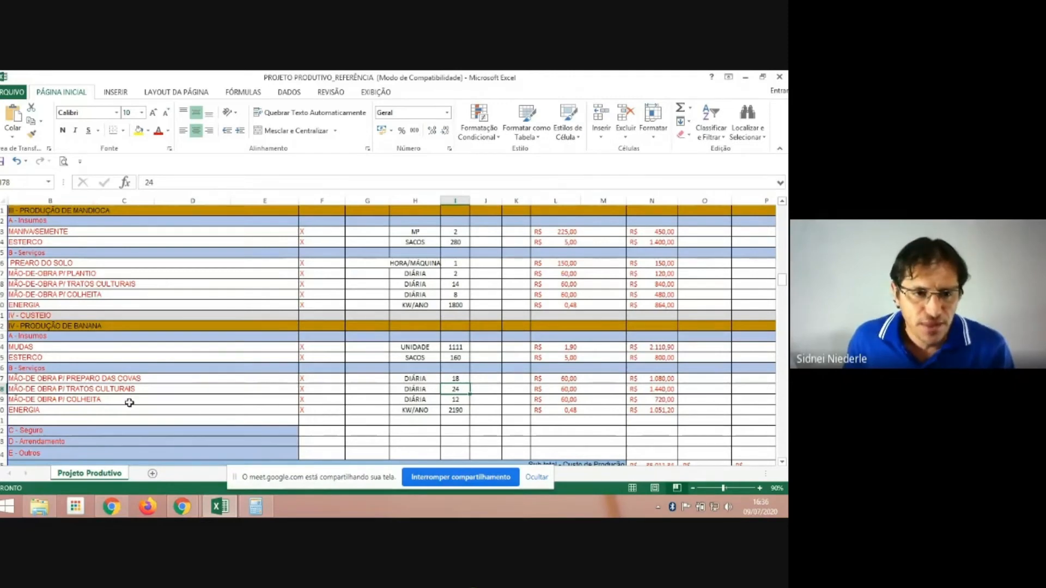
{"action": "left_click", "coordinate": [82, 410]}
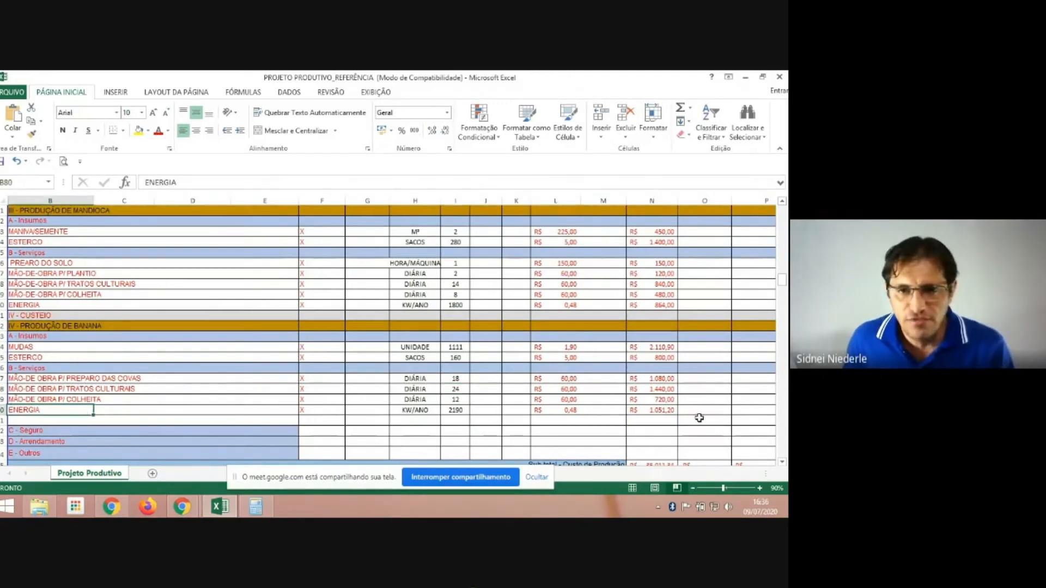
{"action": "scroll", "coordinate": [470, 394], "scroll_direction": "down", "scroll_amount": 2}
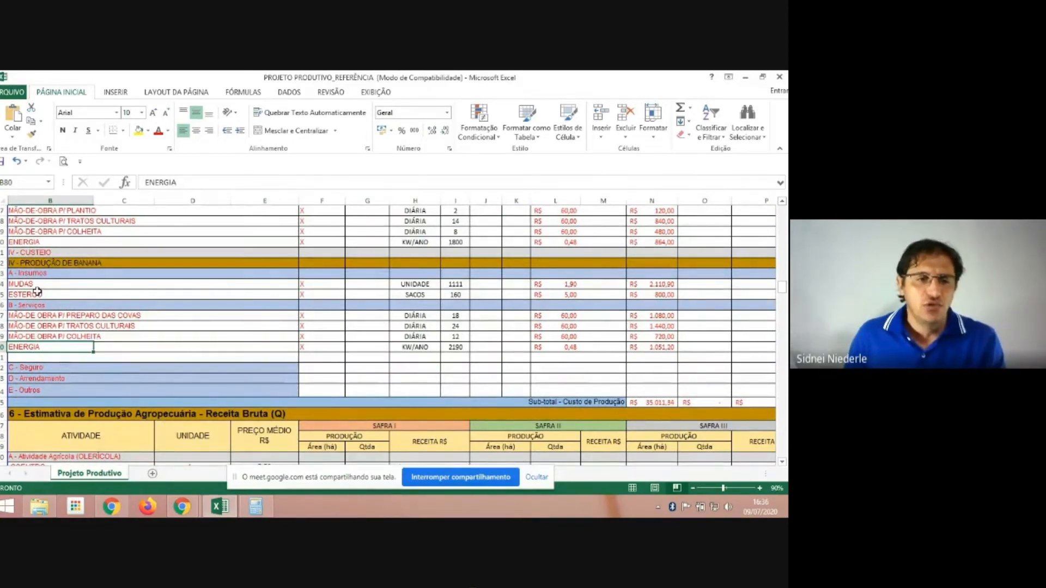
{"action": "left_click", "coordinate": [85, 356]}
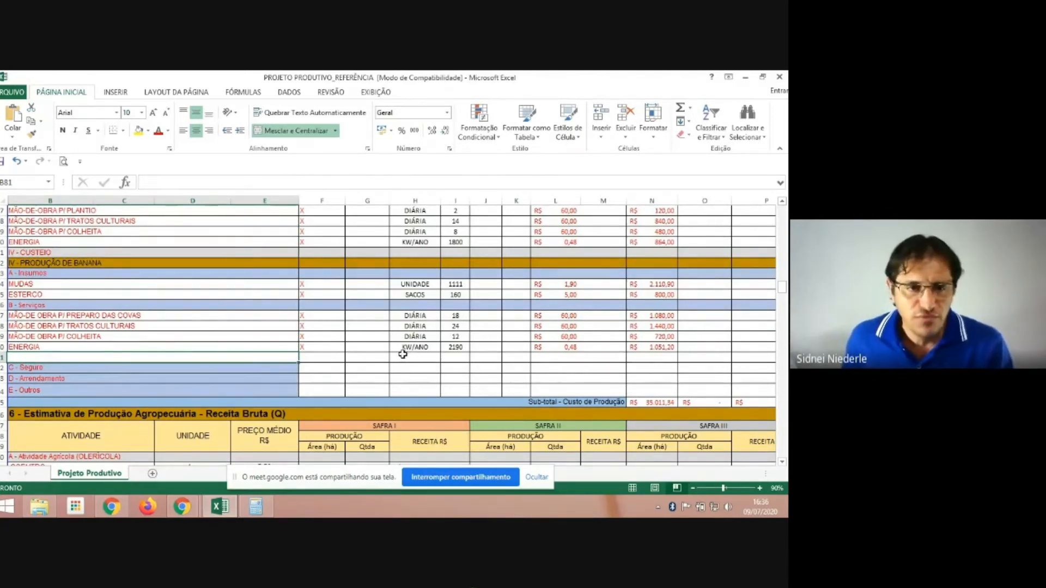
Step: Look over section 6, Estimativa de Produção Agropecuária - Receita Bruta, from the olerícolas down to the chicken and egg rows
{"action": "scroll", "coordinate": [398, 376], "scroll_direction": "down", "scroll_amount": 5}
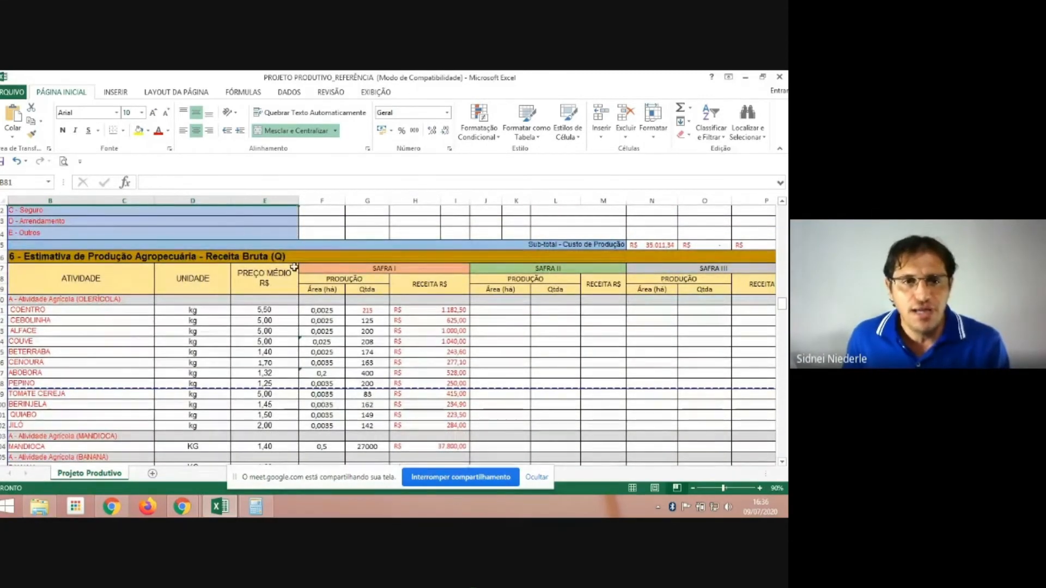
{"action": "scroll", "coordinate": [286, 301], "scroll_direction": "down", "scroll_amount": 2}
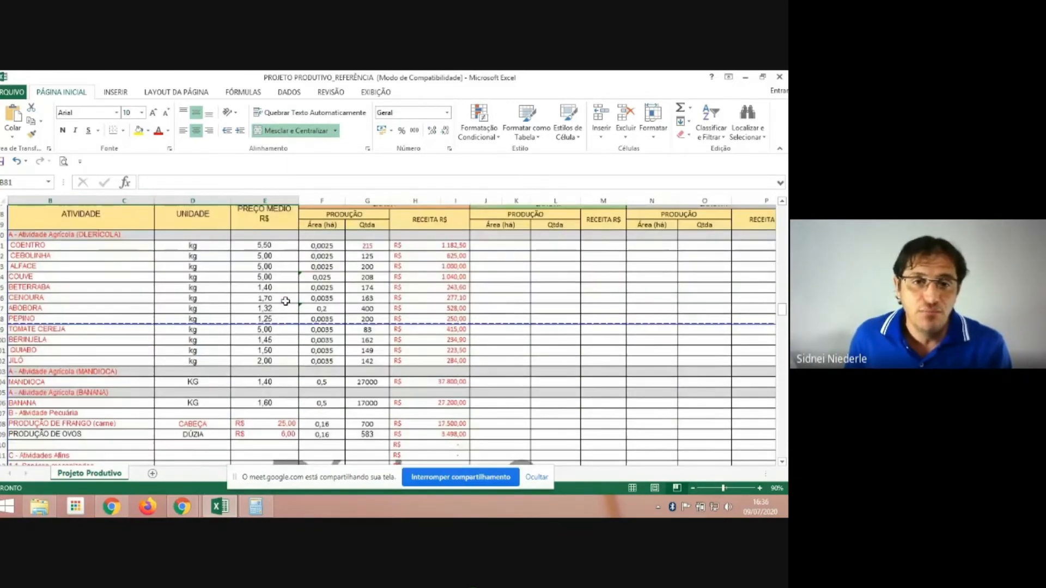
{"action": "scroll", "coordinate": [395, 272], "scroll_direction": "up", "scroll_amount": 3}
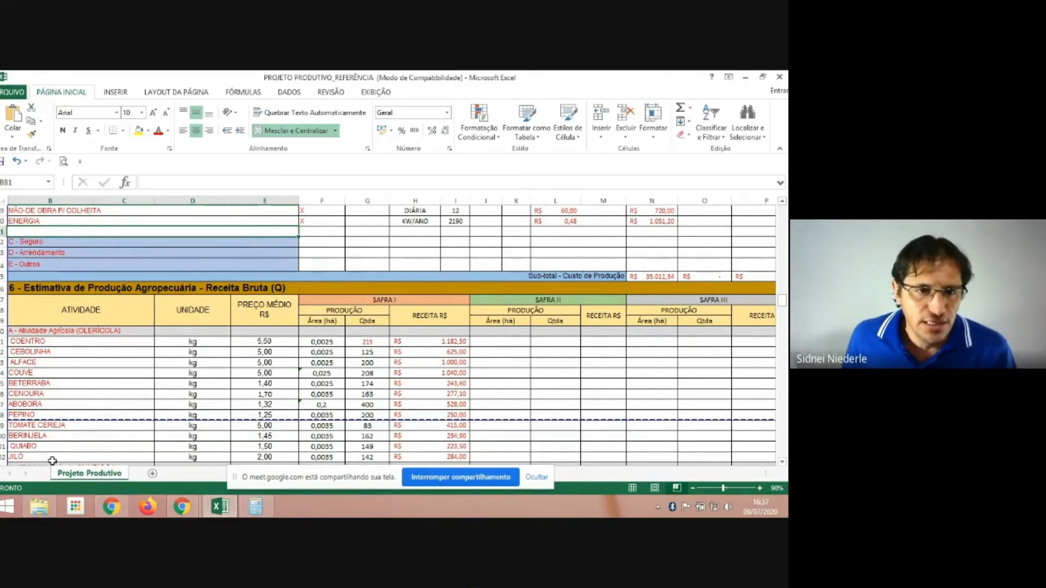
{"action": "scroll", "coordinate": [94, 363], "scroll_direction": "down", "scroll_amount": 1}
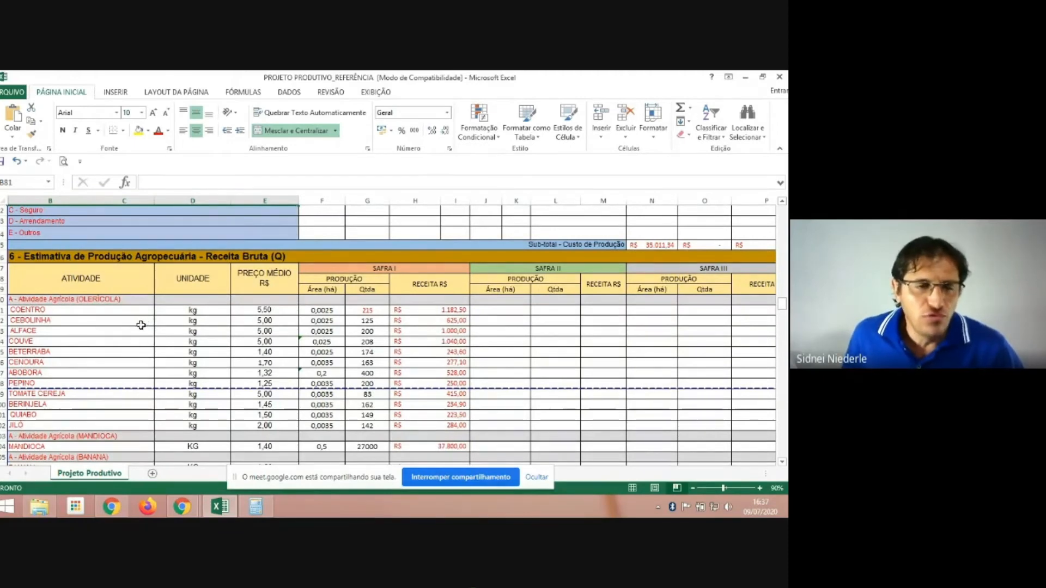
Step: Examine the coentro row in section 6 and inspect both parts of its area formula, the planted square metres and the hectare divisor
{"action": "left_click", "coordinate": [7, 310]}
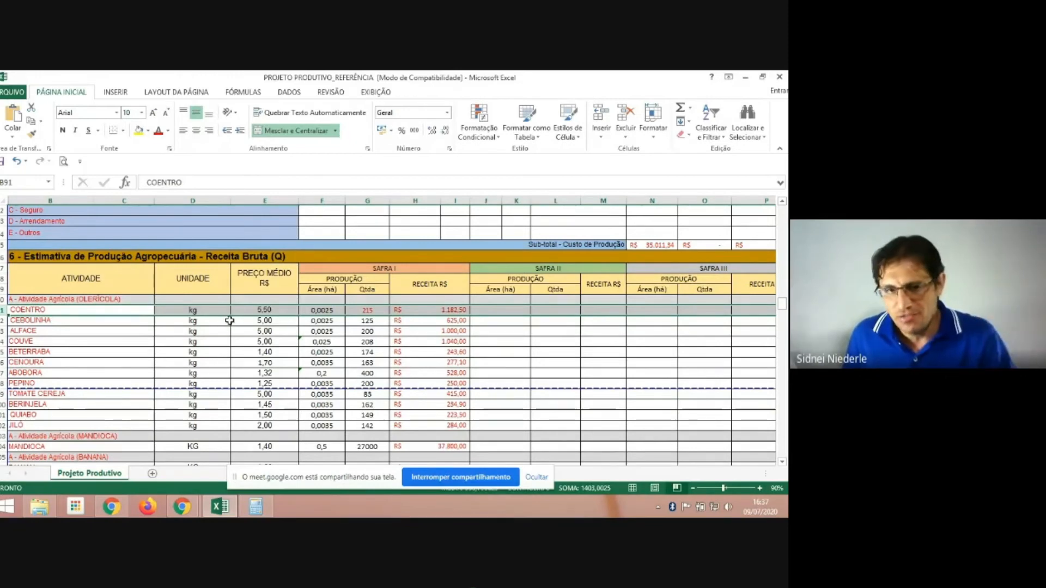
{"action": "left_click", "coordinate": [332, 310]}
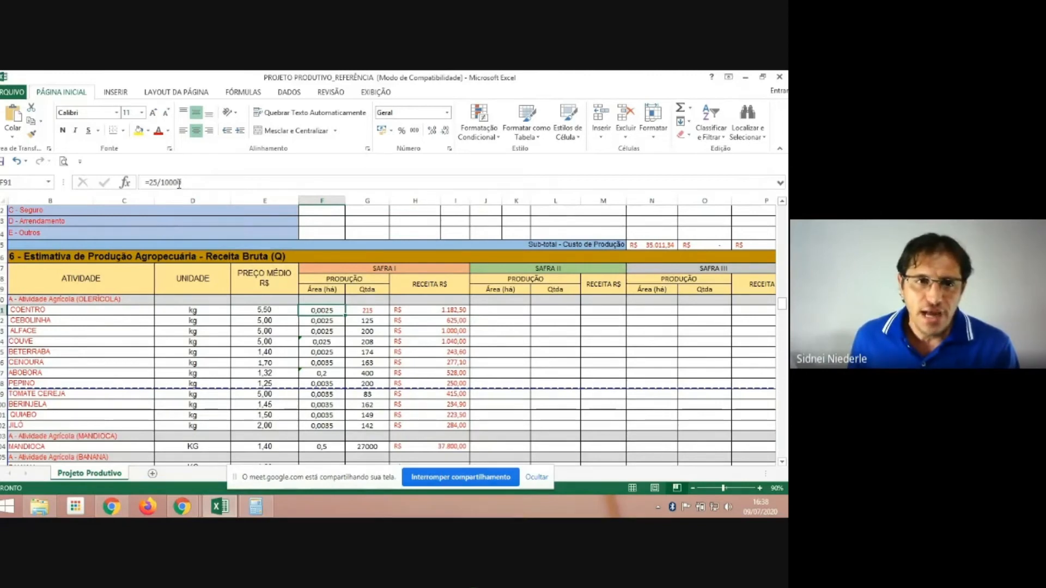
{"action": "left_click_drag", "start_coordinate": [160, 182], "coordinate": [182, 182]}
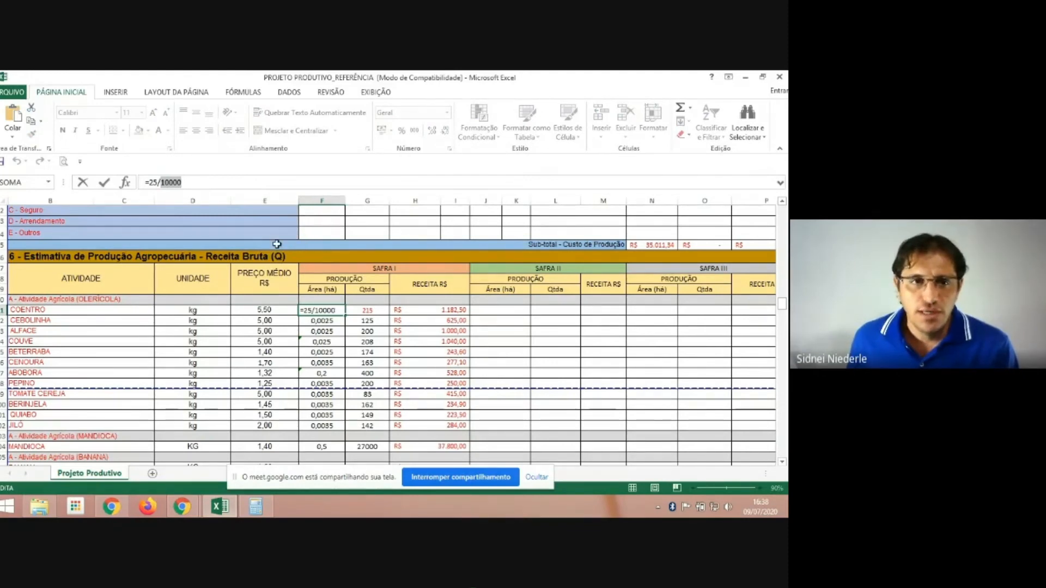
{"action": "left_click", "coordinate": [152, 182]}
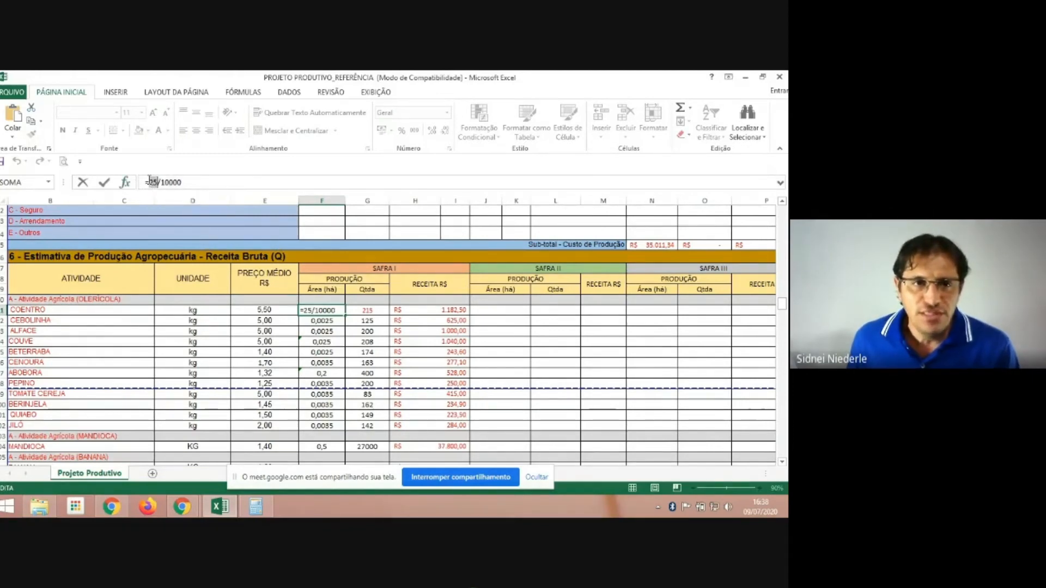
{"action": "left_click", "coordinate": [205, 180]}
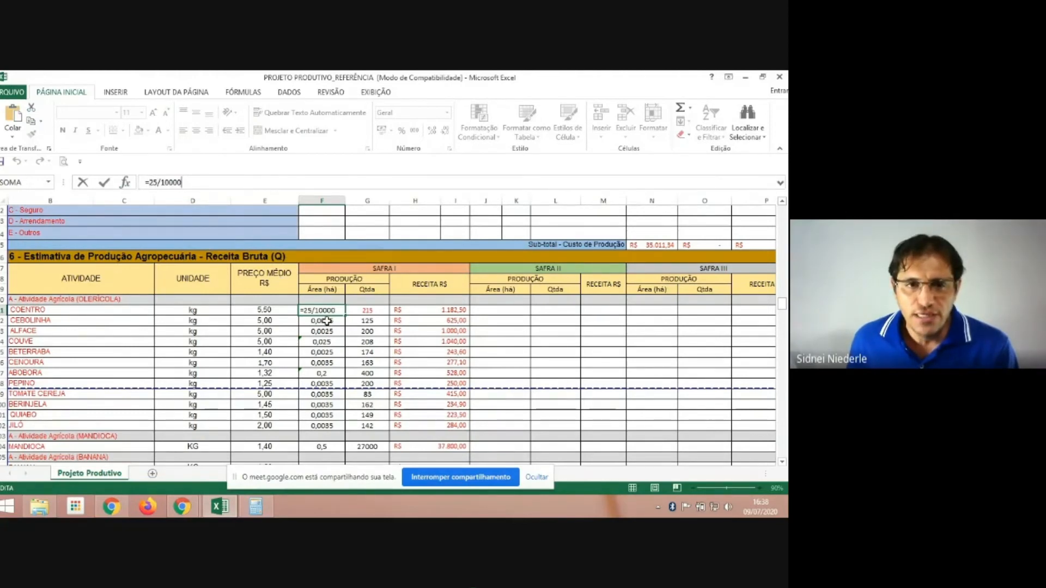
{"action": "key", "text": "Return"}
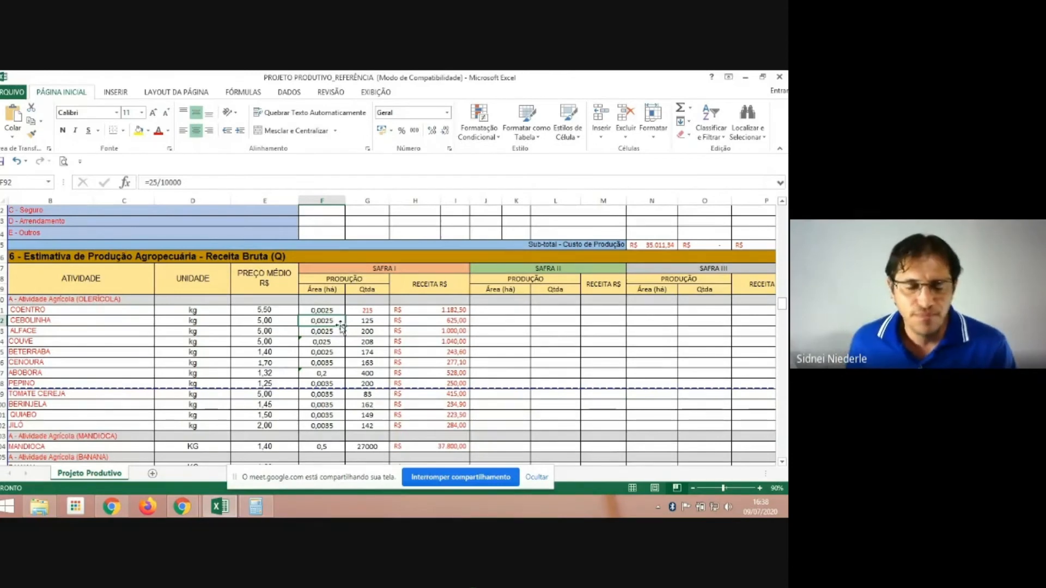
Step: Compare the Safra I area formulas of abóbora, pepino and coentro
{"action": "left_click", "coordinate": [330, 374]}
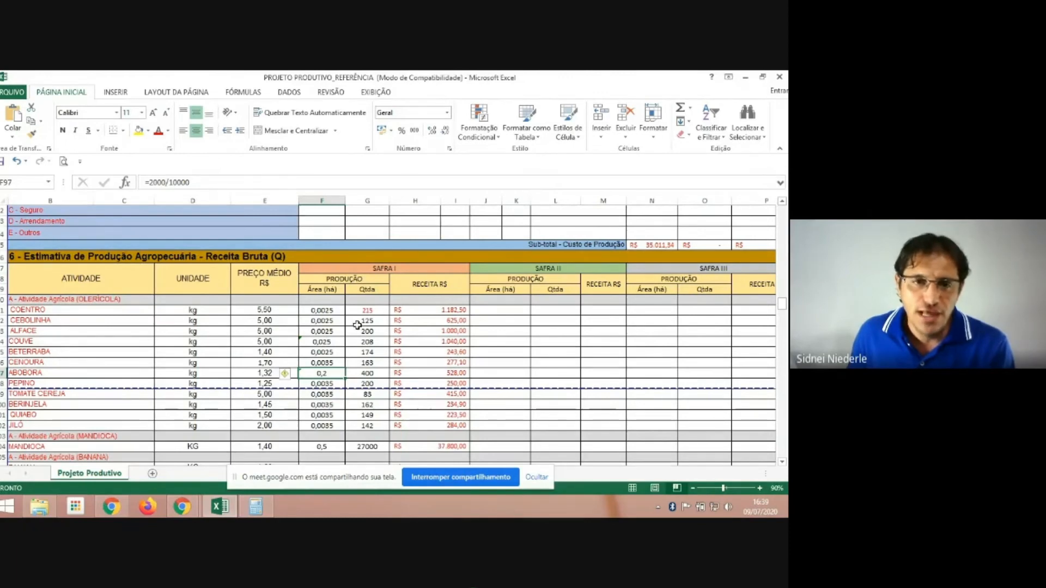
{"action": "left_click", "coordinate": [326, 384]}
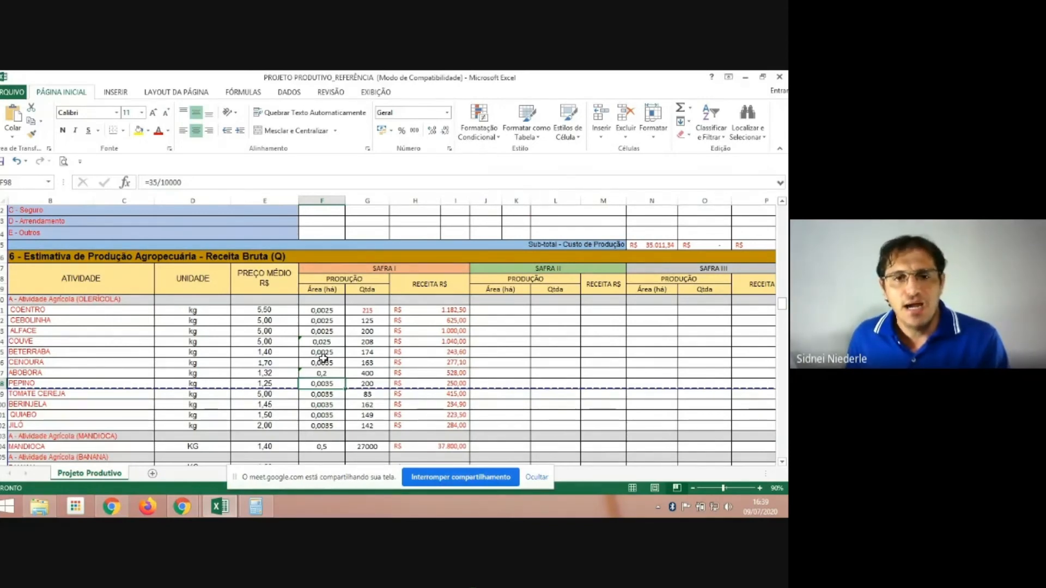
{"action": "left_click", "coordinate": [330, 312]}
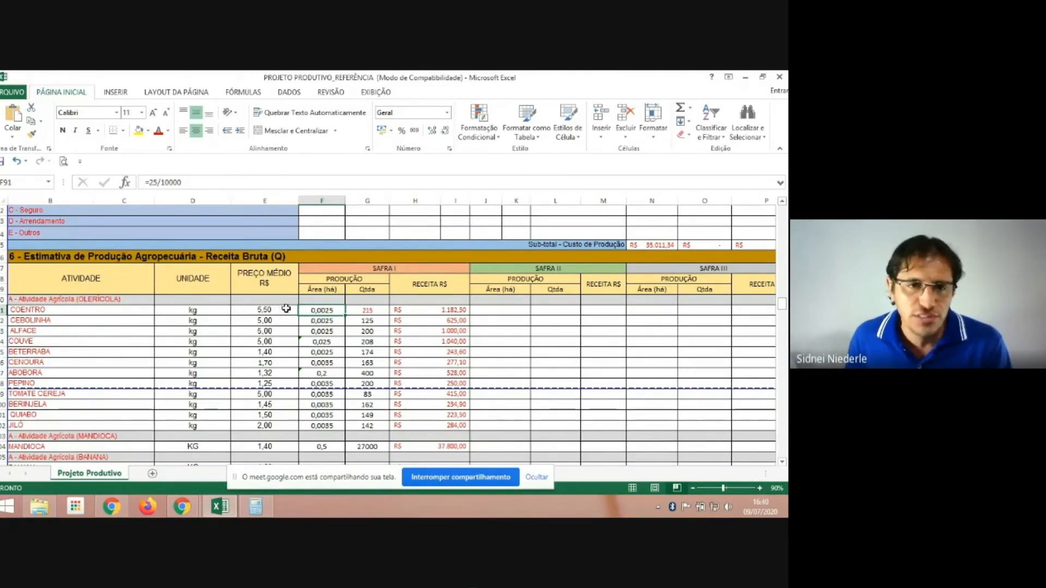
Step: Check the coentro Receita formula under Safra I and view the mandioca, banana and Atividade Pecuária rows
{"action": "left_click", "coordinate": [454, 309]}
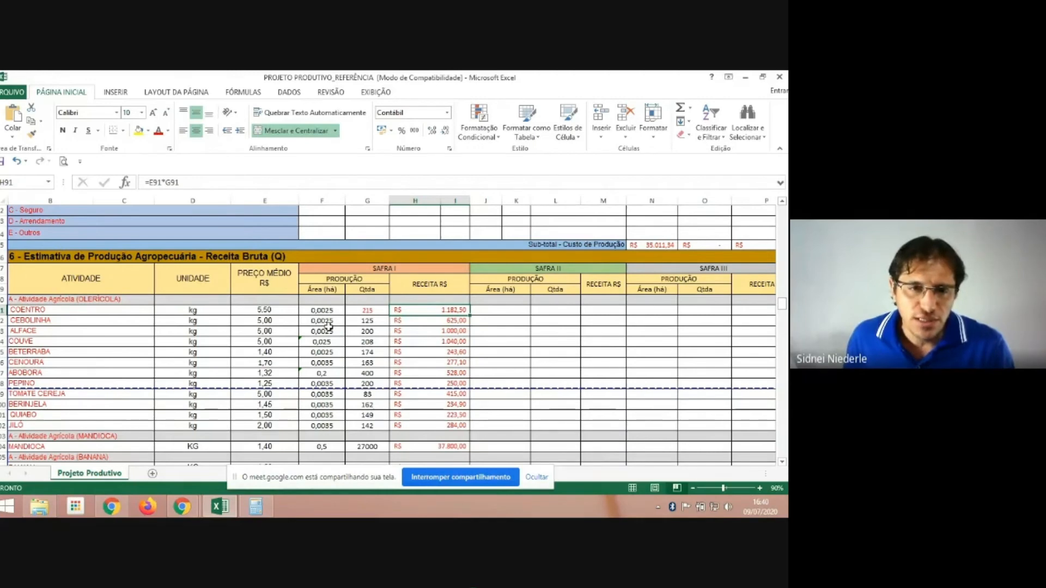
{"action": "scroll", "coordinate": [329, 326], "scroll_direction": "down", "scroll_amount": 1}
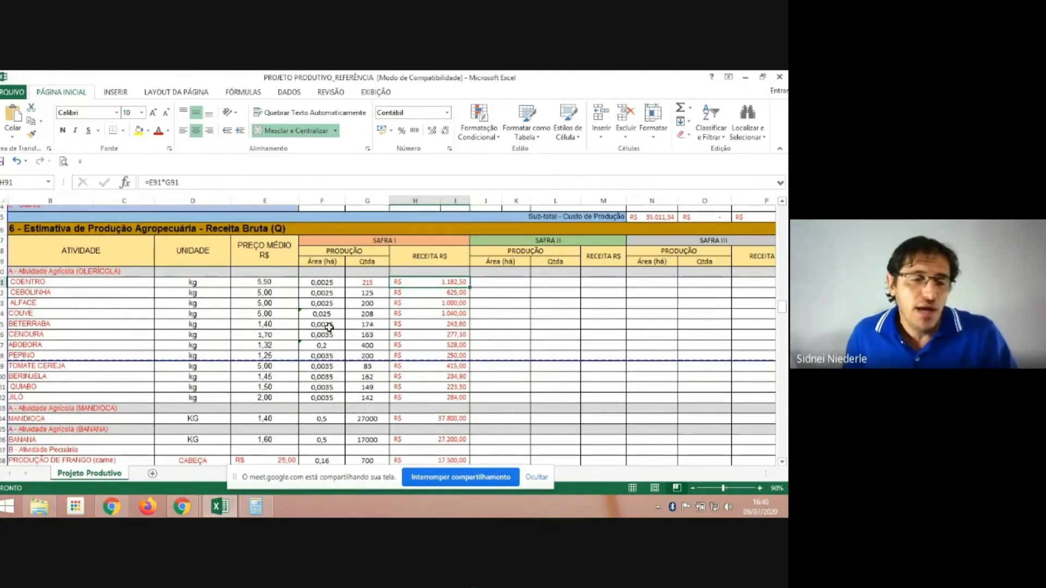
{"action": "scroll", "coordinate": [315, 349], "scroll_direction": "down", "scroll_amount": 2}
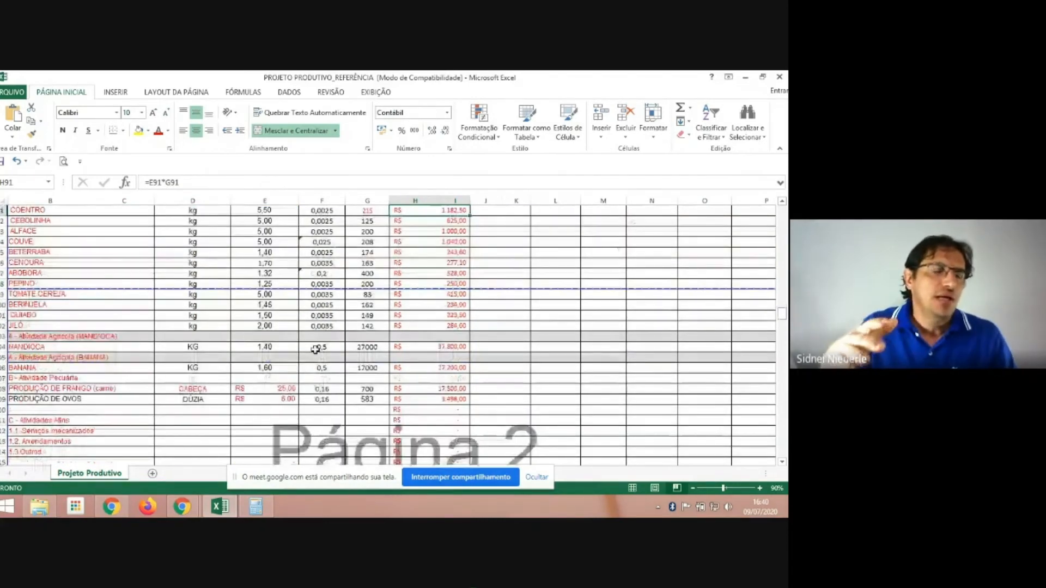
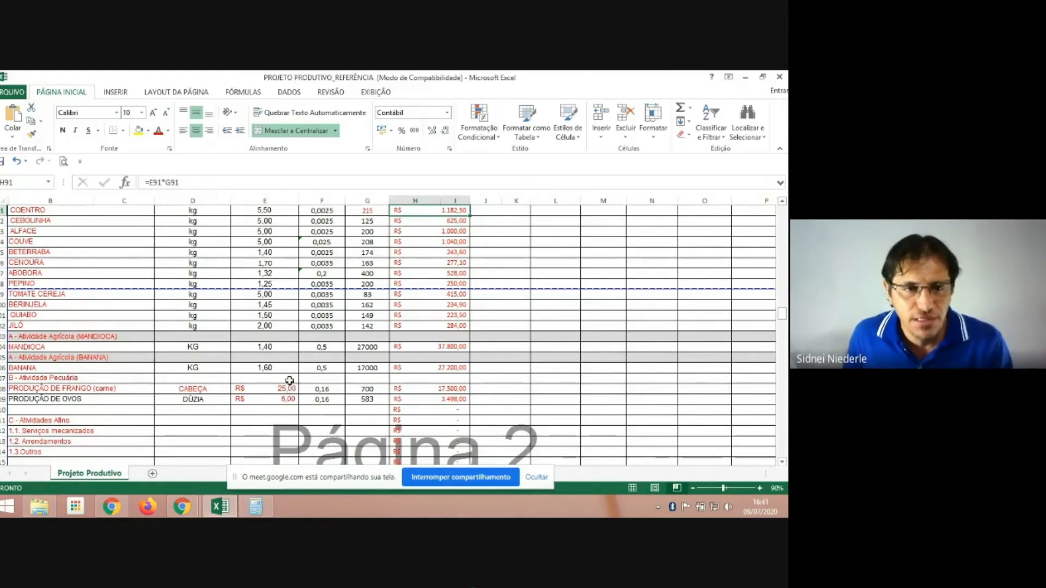
Step: Examine the mandioca row in section 6: the Safra I area formula, the average price and the Receita formula
{"action": "left_click", "coordinate": [87, 347]}
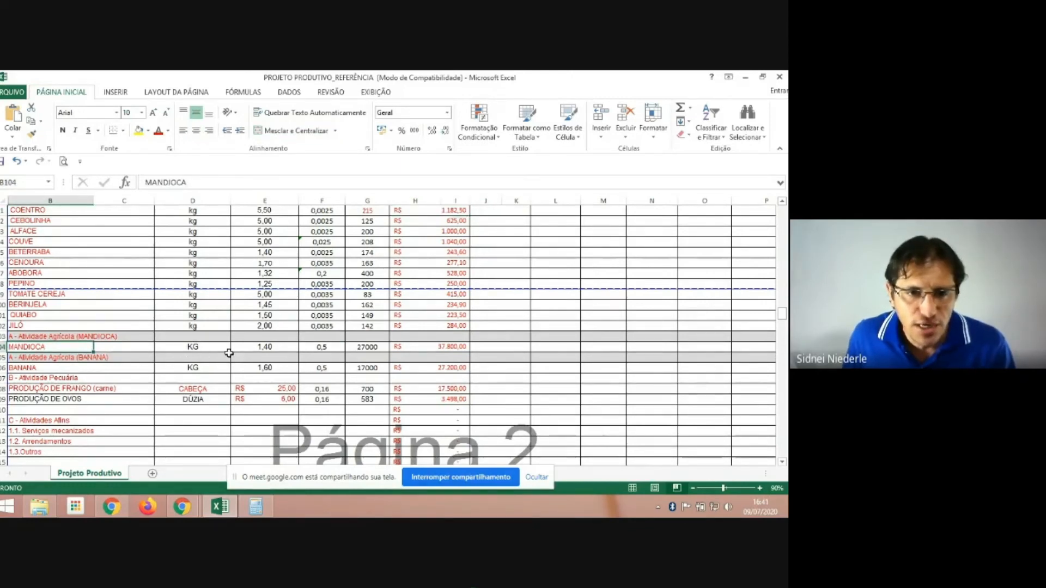
{"action": "left_click", "coordinate": [331, 347]}
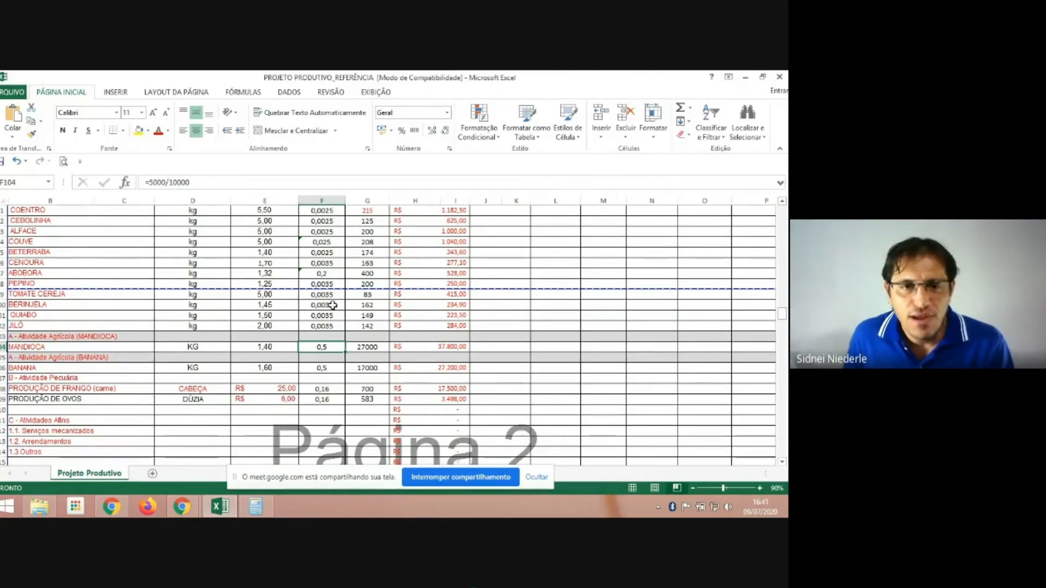
{"action": "left_click", "coordinate": [326, 357]}
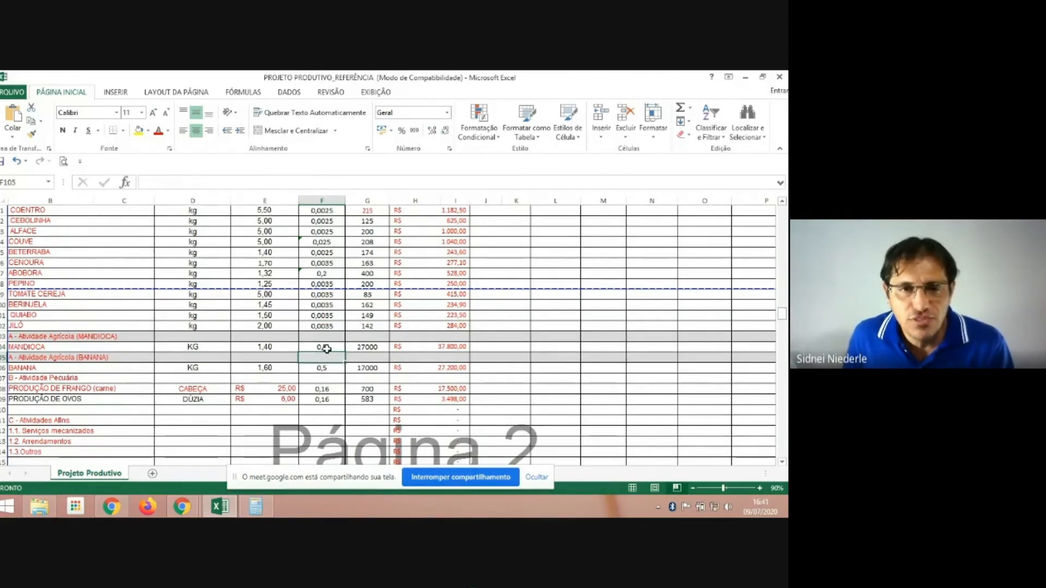
{"action": "left_click", "coordinate": [329, 348]}
{"action": "left_click", "coordinate": [330, 358]}
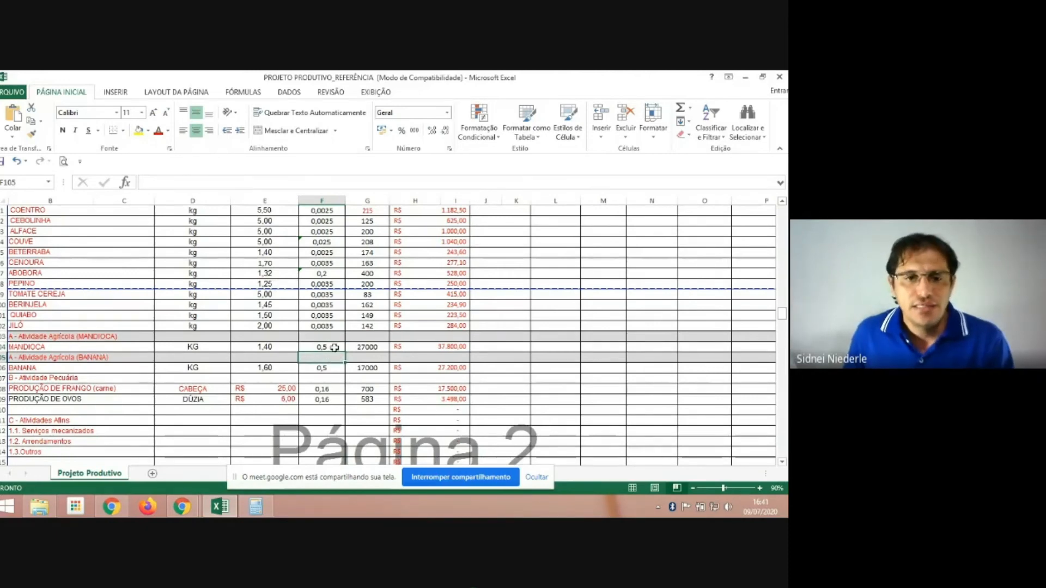
{"action": "left_click", "coordinate": [334, 348]}
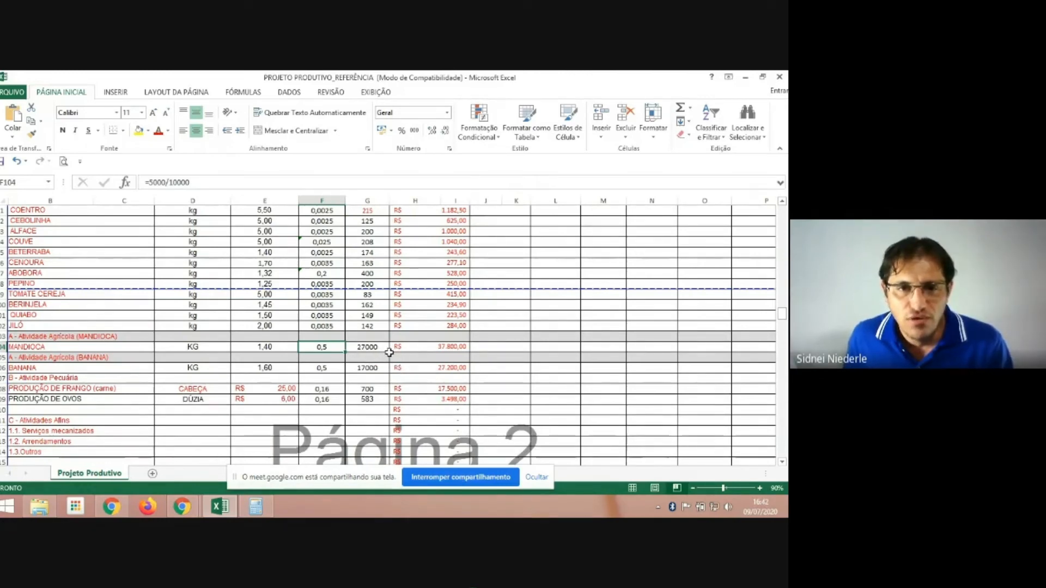
{"action": "left_click", "coordinate": [285, 346]}
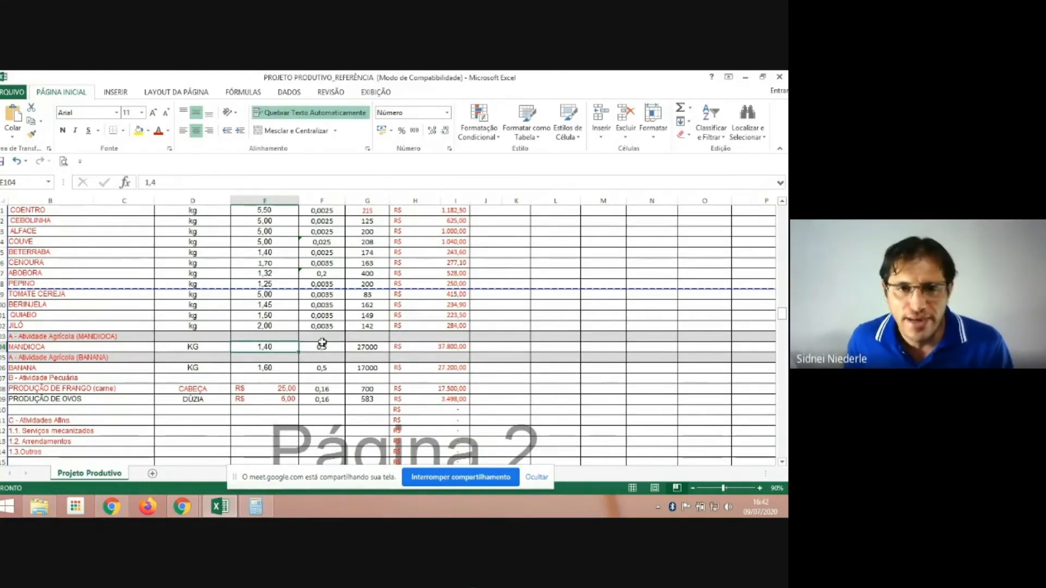
{"action": "left_click", "coordinate": [447, 348]}
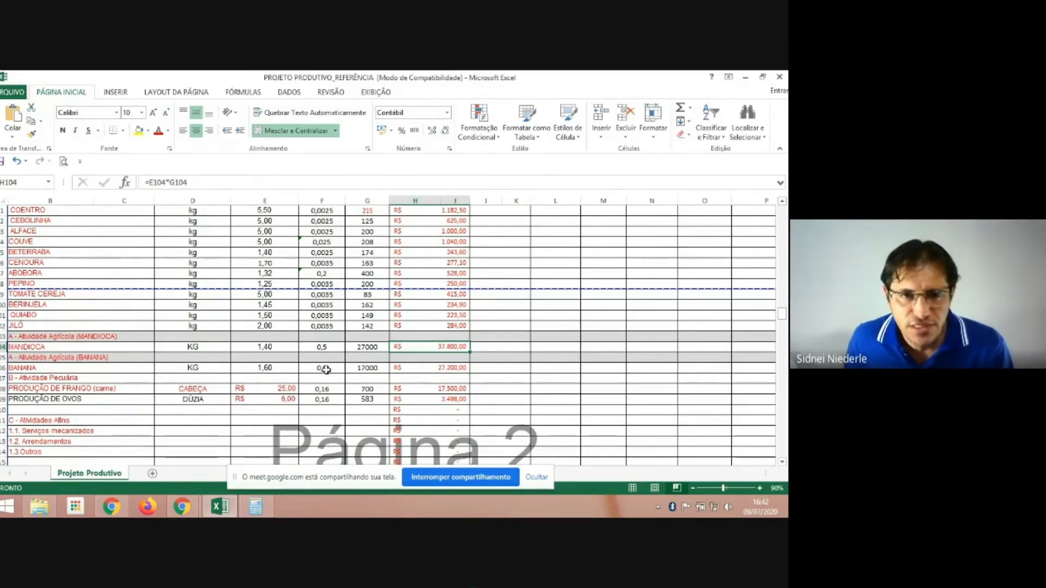
Step: Check banana's Safra I area, quantity and Receita formula, and the quantity and area formula of Produção de Frango
{"action": "left_click", "coordinate": [331, 369]}
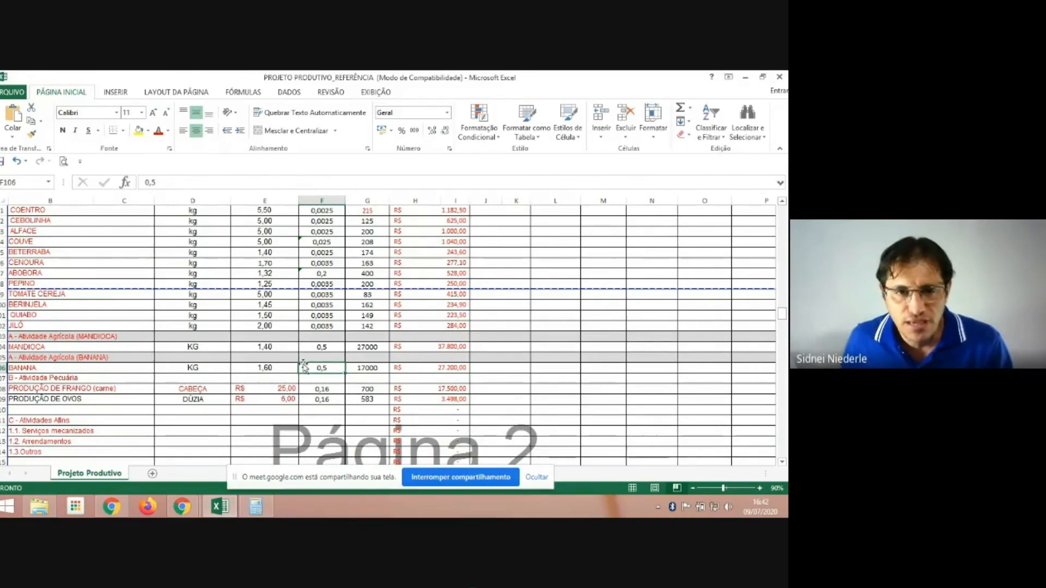
{"action": "left_click", "coordinate": [377, 369]}
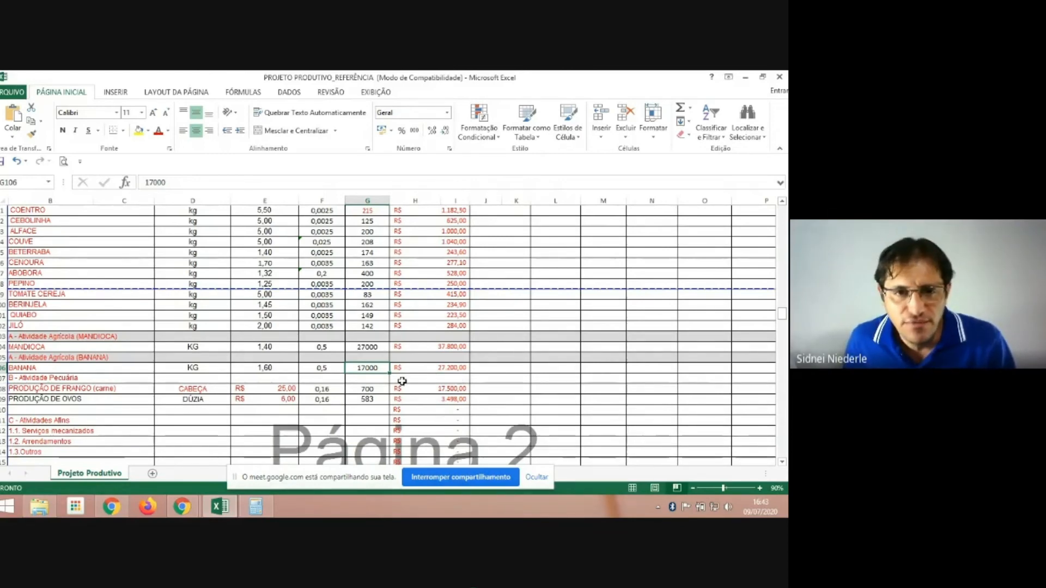
{"action": "left_click", "coordinate": [454, 368]}
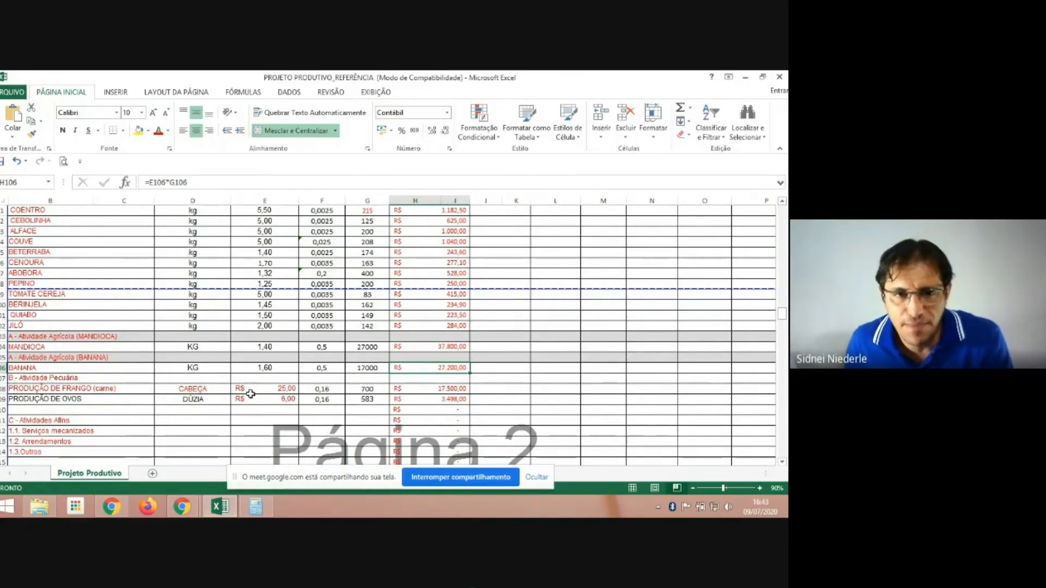
{"action": "left_click", "coordinate": [371, 391]}
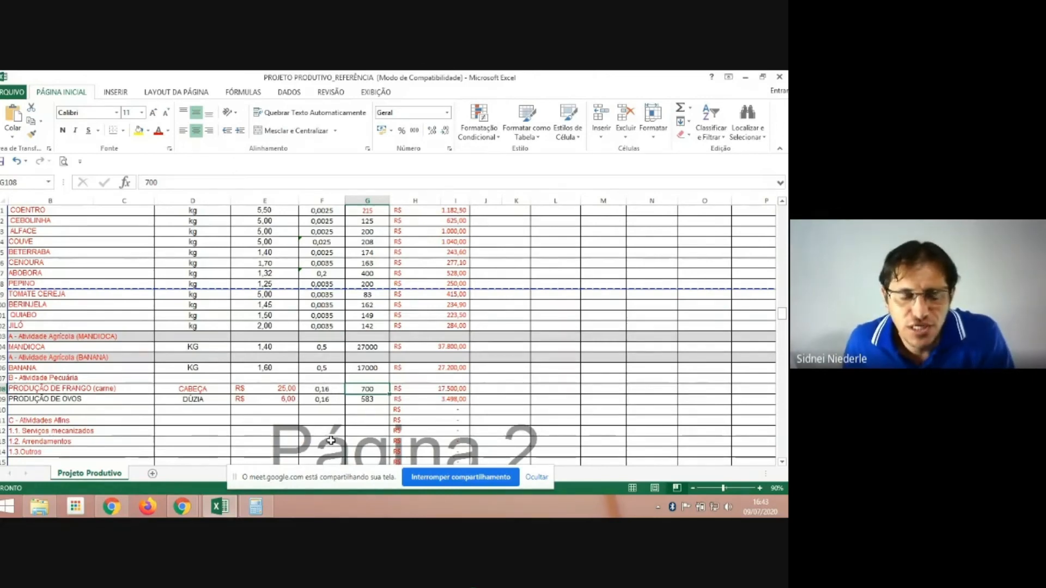
{"action": "left_click", "coordinate": [335, 391]}
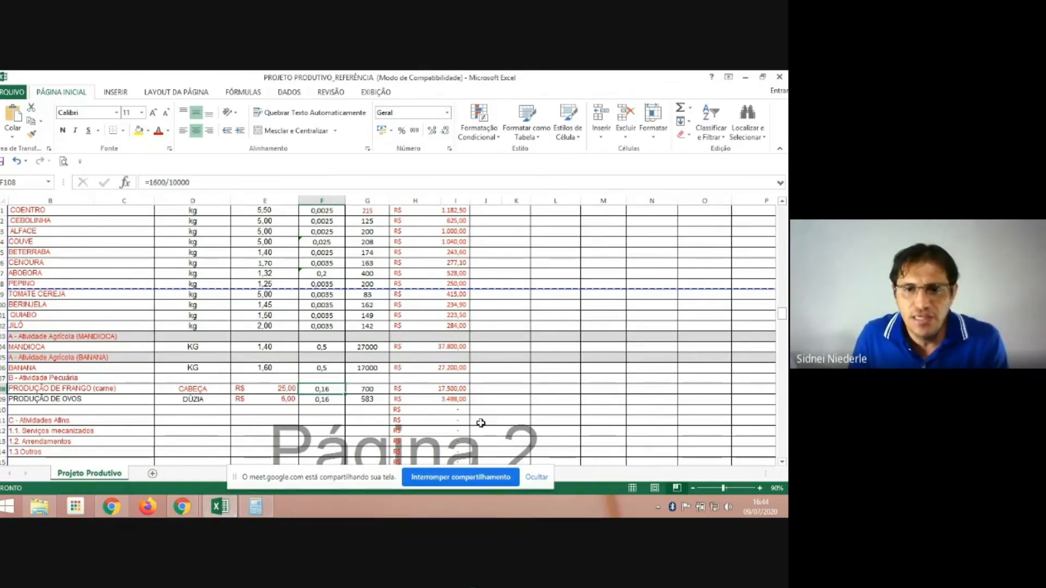
Step: Calculate =40*40 in the blank Safra II cell of the Atividade Pecuária row, and clear that cell
{"action": "left_click", "coordinate": [495, 376]}
{"action": "type", "text": "="}
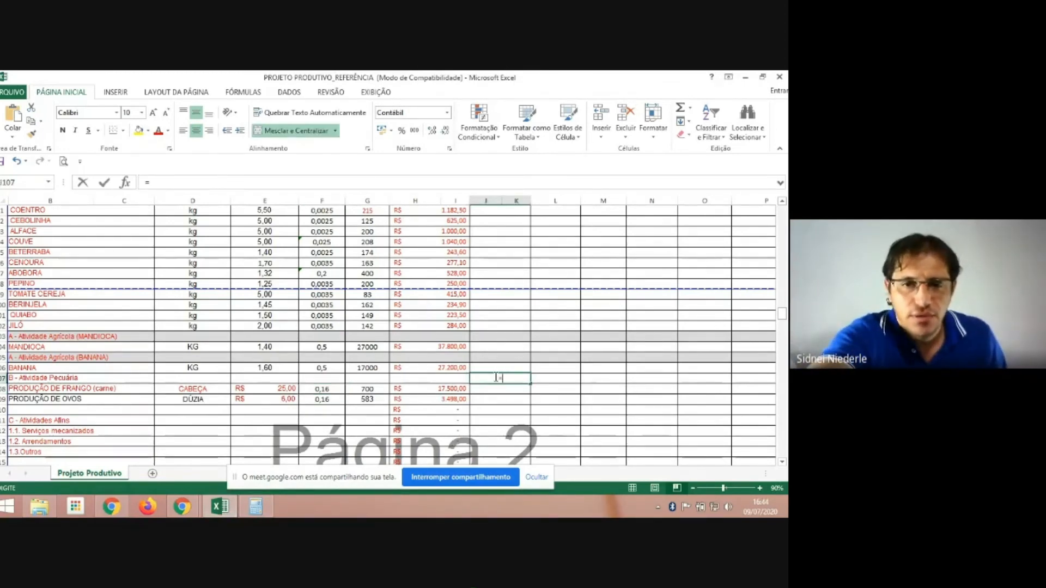
{"action": "type", "text": "40"}
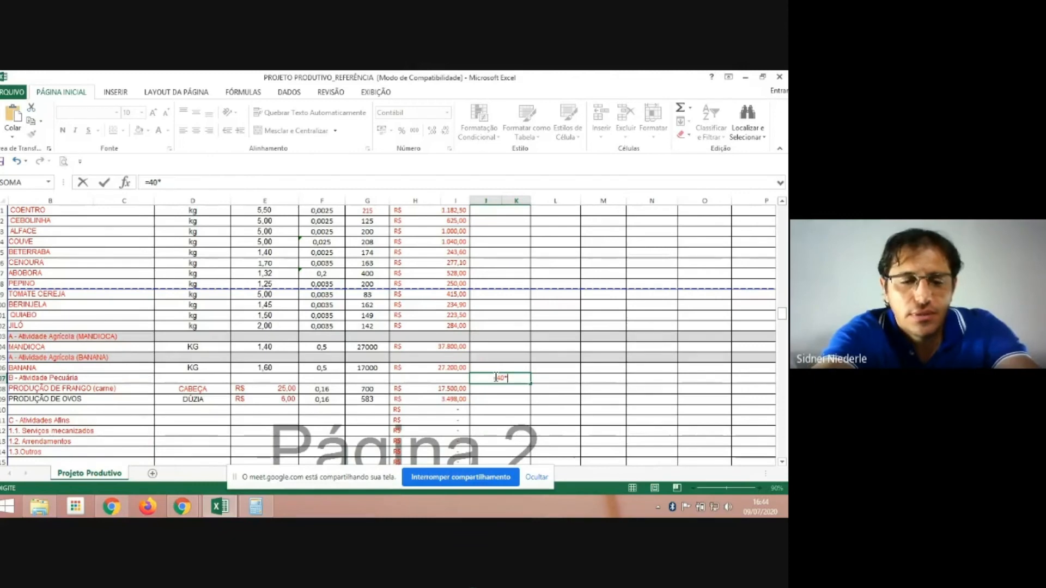
{"action": "type", "text": "*40"}
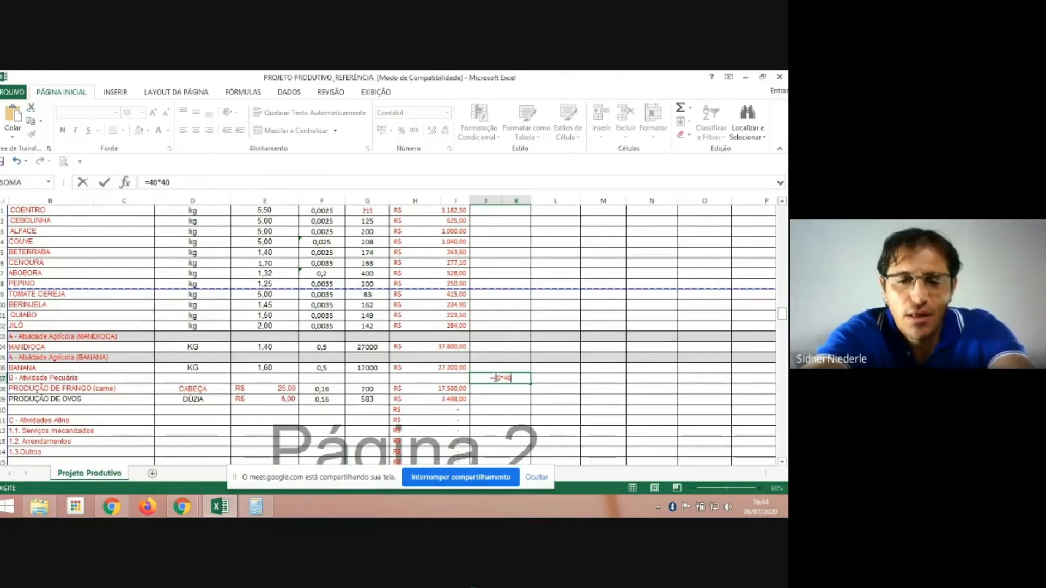
{"action": "key", "text": "Return"}
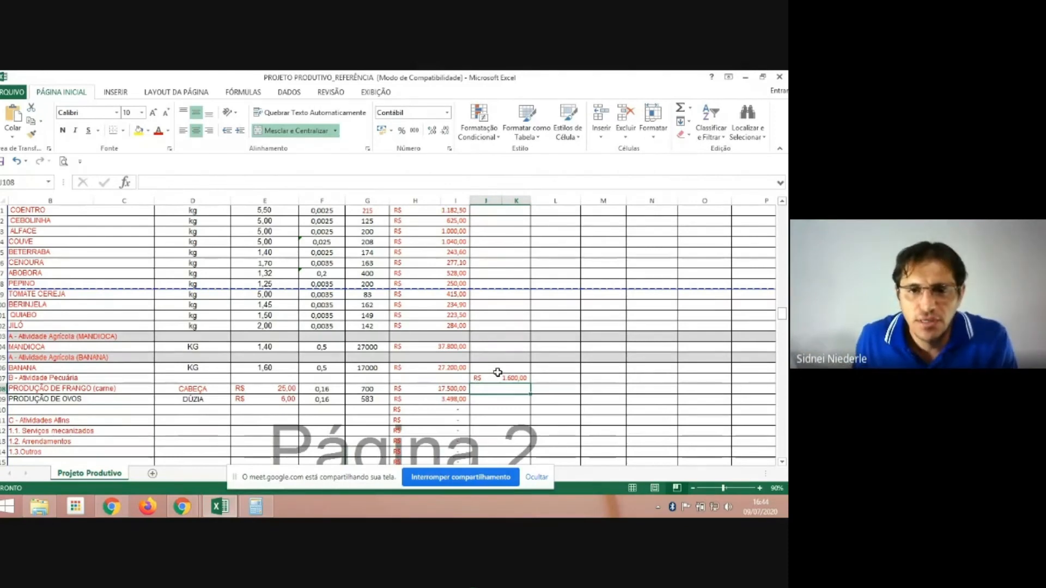
{"action": "left_click", "coordinate": [499, 377]}
{"action": "key", "text": "Delete"}
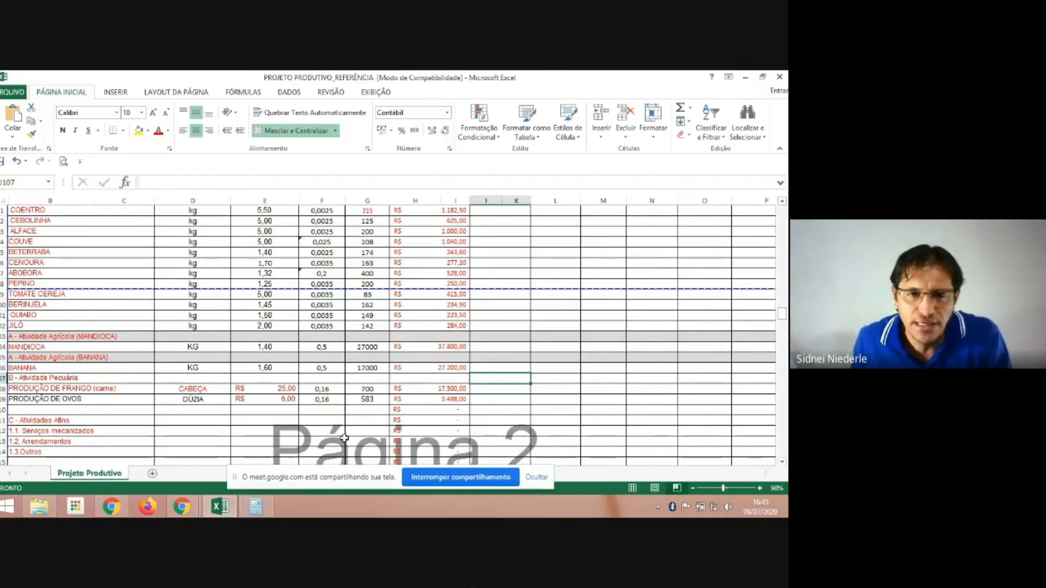
Step: Examine the Produção de Ovos row: the Safra I quantity, the average price per dozen and the Receita formula
{"action": "left_click", "coordinate": [382, 399]}
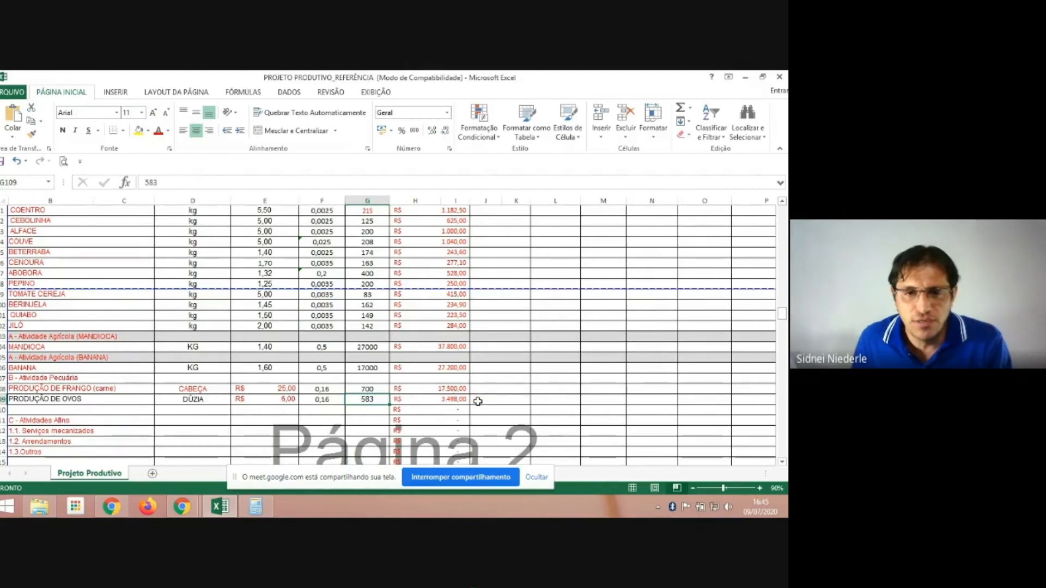
{"action": "left_click", "coordinate": [449, 398]}
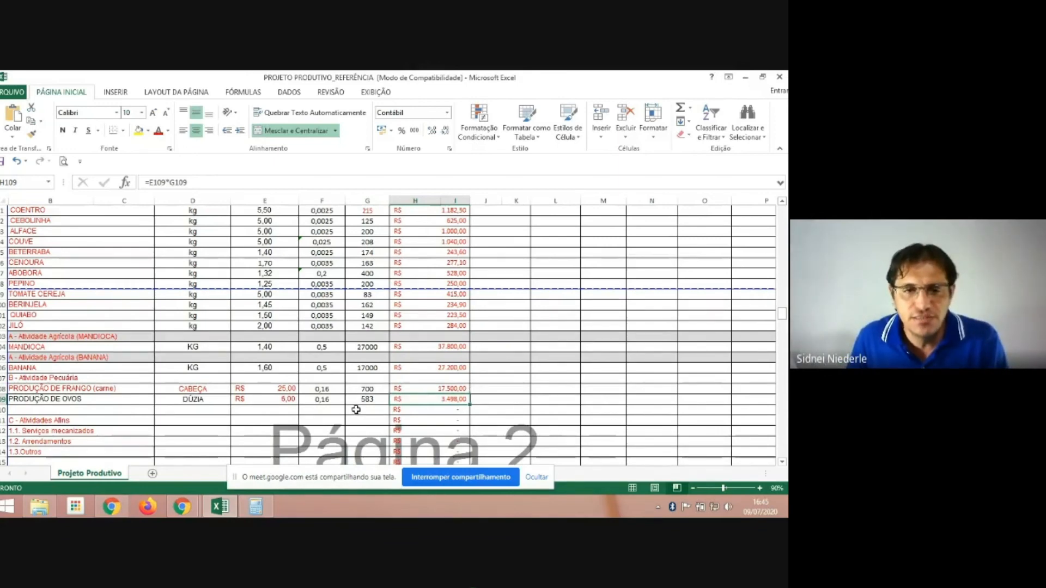
{"action": "left_click", "coordinate": [370, 400]}
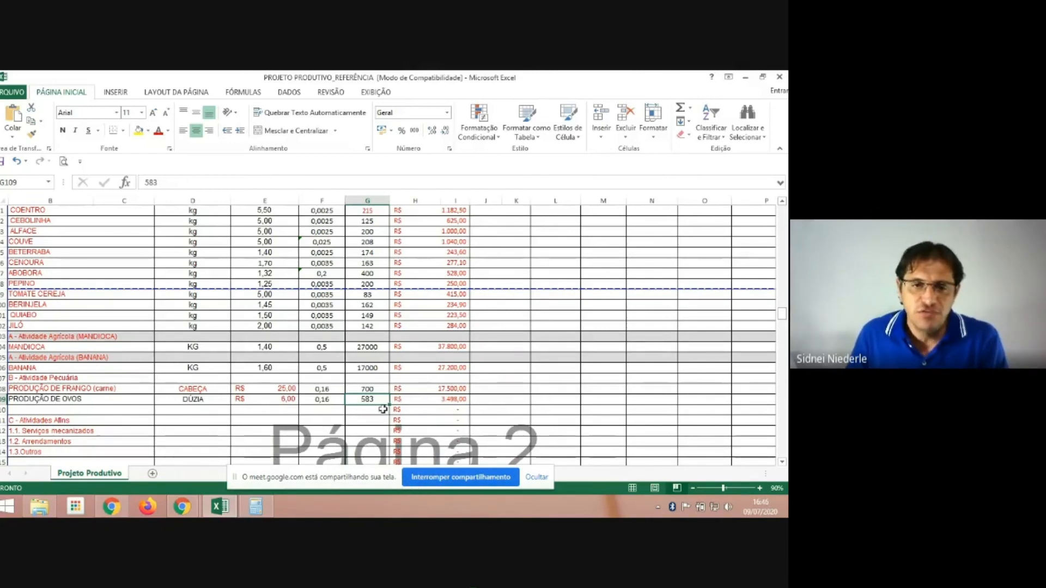
{"action": "left_click", "coordinate": [498, 400]}
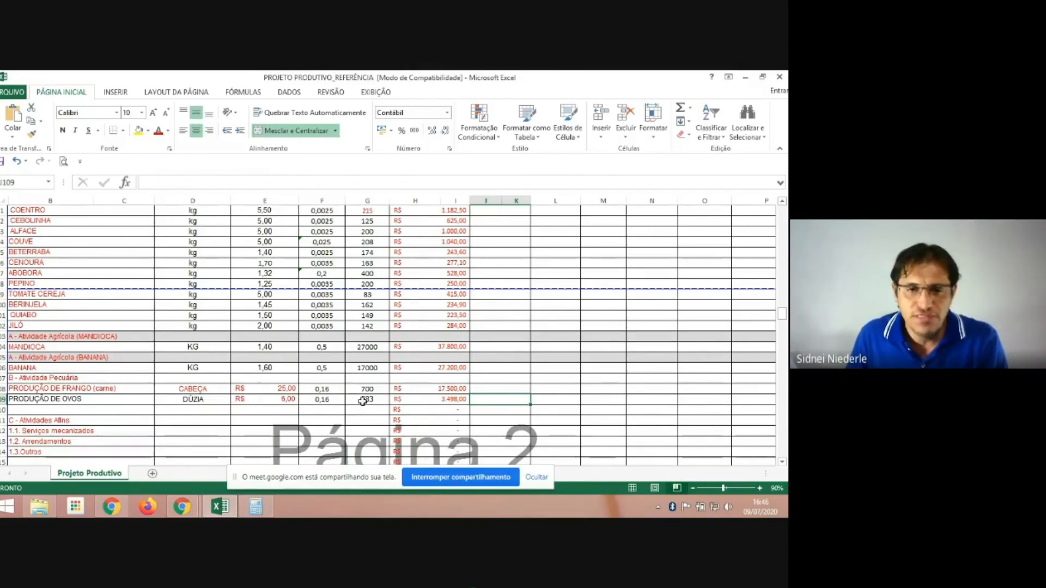
{"action": "left_click", "coordinate": [279, 401]}
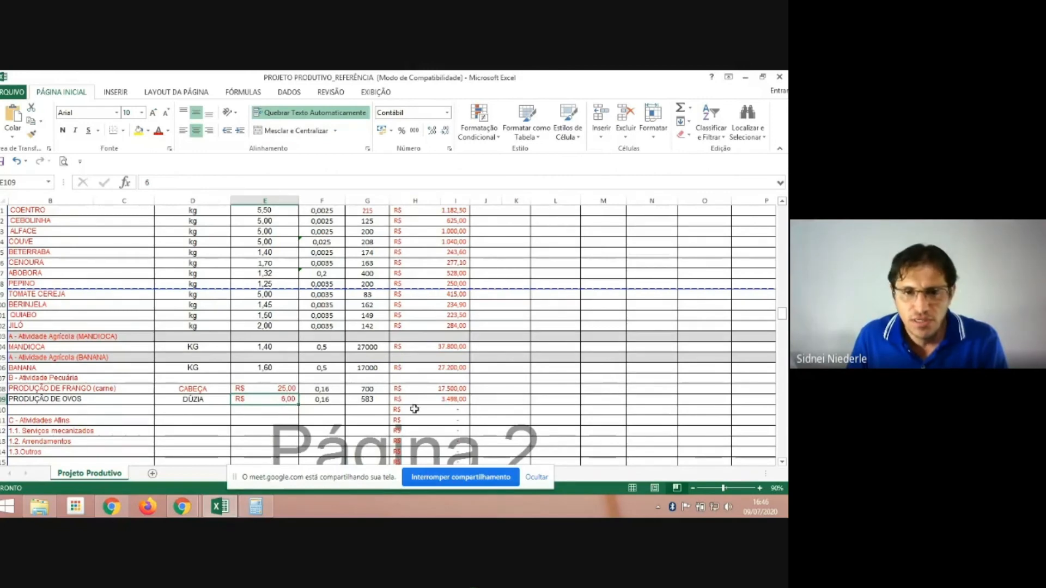
{"action": "left_click", "coordinate": [434, 401]}
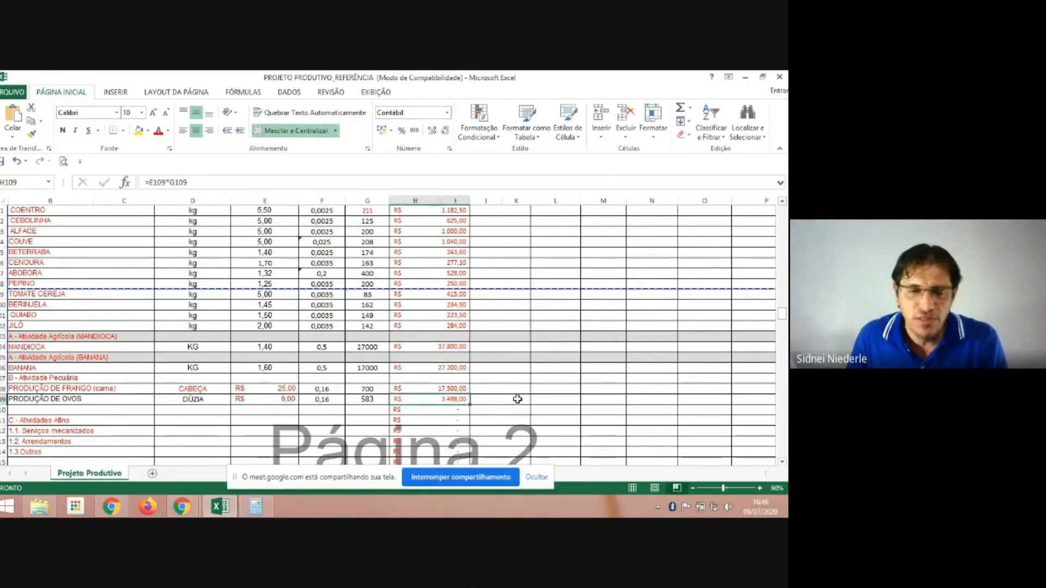
Step: Check the Safra I Sub-total - Receita formula and return to the heading of section 6, Receita Bruta (Q)
{"action": "scroll", "coordinate": [512, 398], "scroll_direction": "down", "scroll_amount": 3}
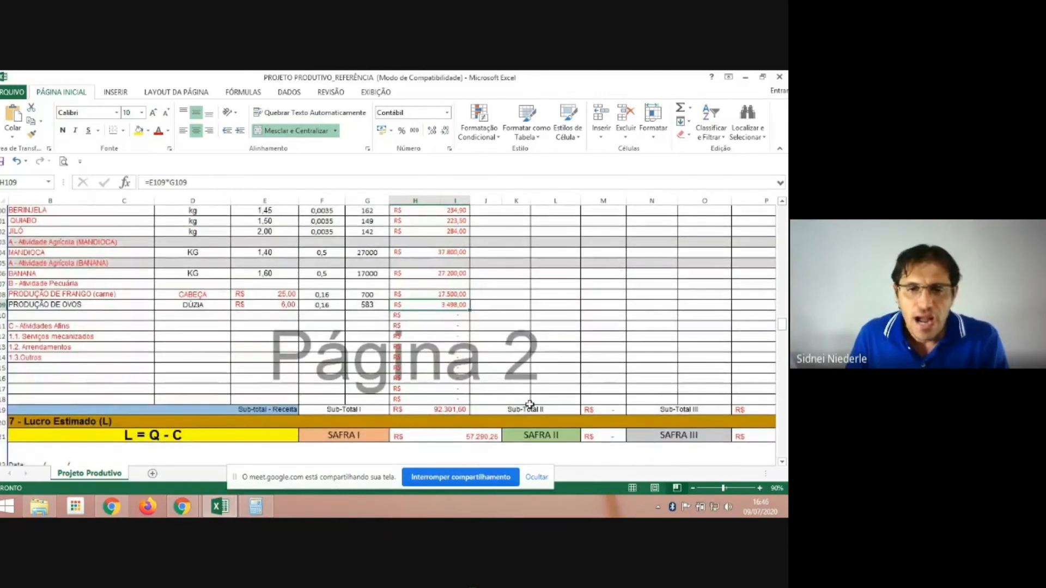
{"action": "left_click", "coordinate": [464, 410]}
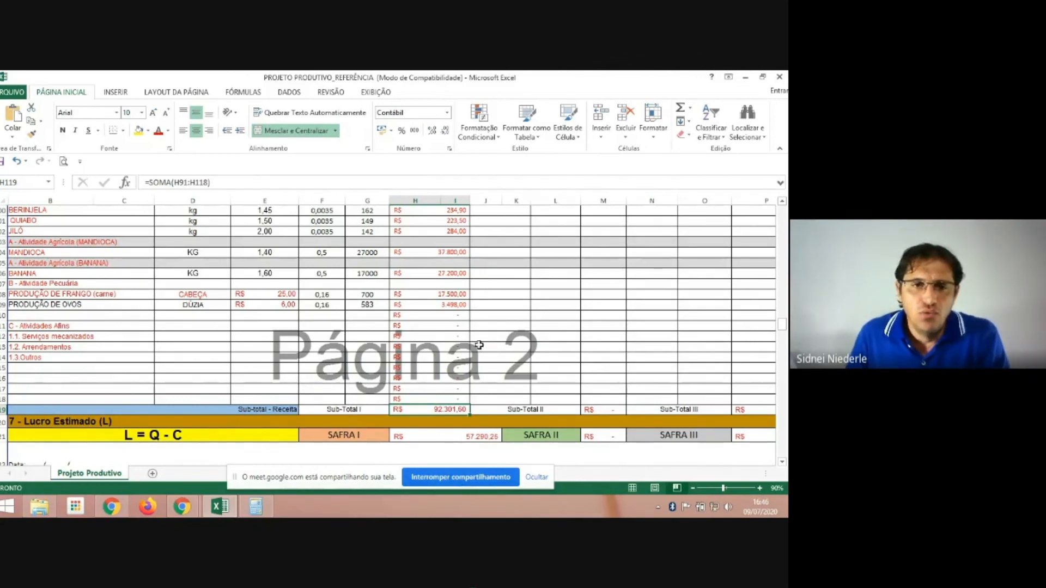
{"action": "scroll", "coordinate": [485, 346], "scroll_direction": "up", "scroll_amount": 6}
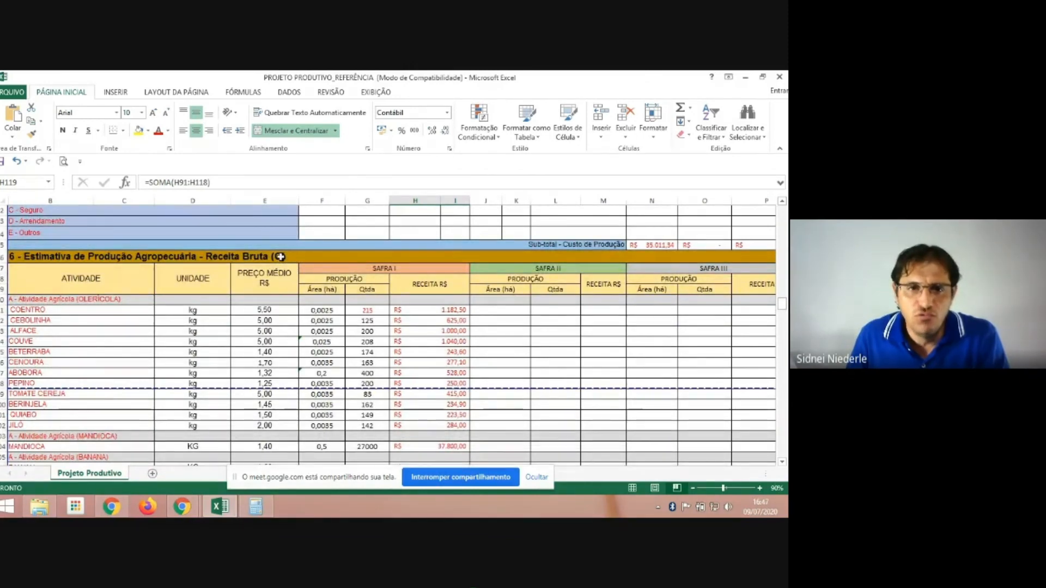
{"action": "left_click", "coordinate": [283, 257]}
Step: Look over the sheet from section 4 and the section 5 production costs down to section 7, Lucro Estimado (L)
{"action": "scroll", "coordinate": [348, 299], "scroll_direction": "up", "scroll_amount": 15}
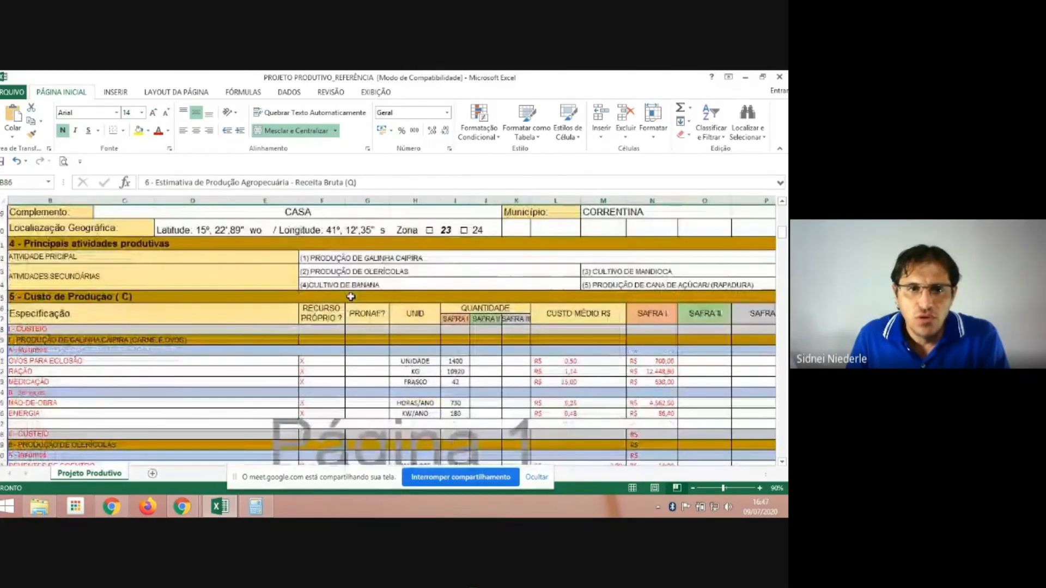
{"action": "scroll", "coordinate": [351, 297], "scroll_direction": "up", "scroll_amount": 3}
{"action": "scroll", "coordinate": [190, 375], "scroll_direction": "down", "scroll_amount": 15}
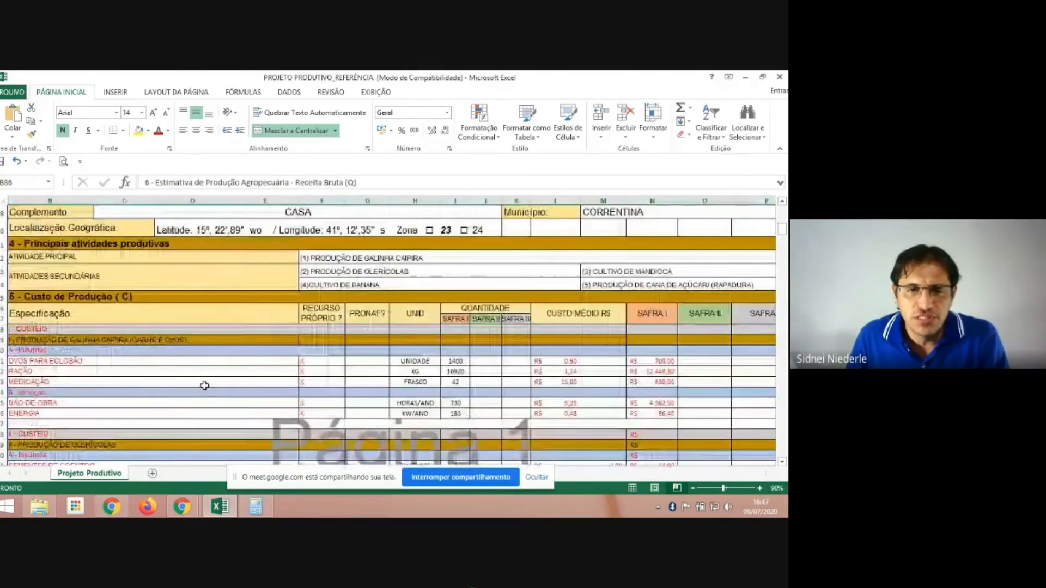
{"action": "scroll", "coordinate": [256, 361], "scroll_direction": "down", "scroll_amount": 15}
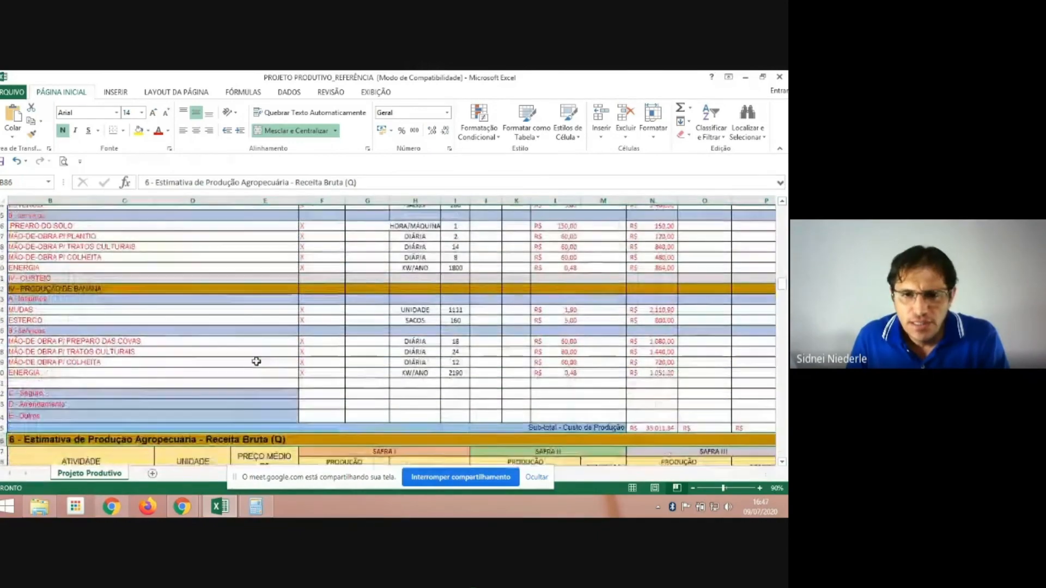
{"action": "scroll", "coordinate": [256, 361], "scroll_direction": "down", "scroll_amount": 5}
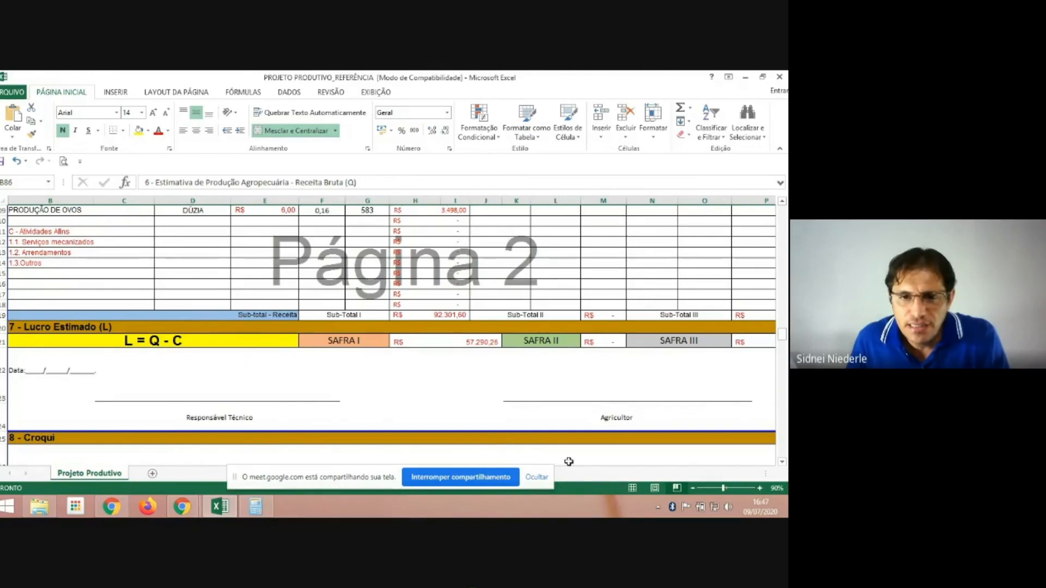
Step: Set the sheet zoom to 100% and select the blank cell beneath the Safra III profit value in section 7
{"action": "left_click", "coordinate": [713, 327]}
{"action": "left_click_drag", "start_coordinate": [706, 369], "coordinate": [628, 367]}
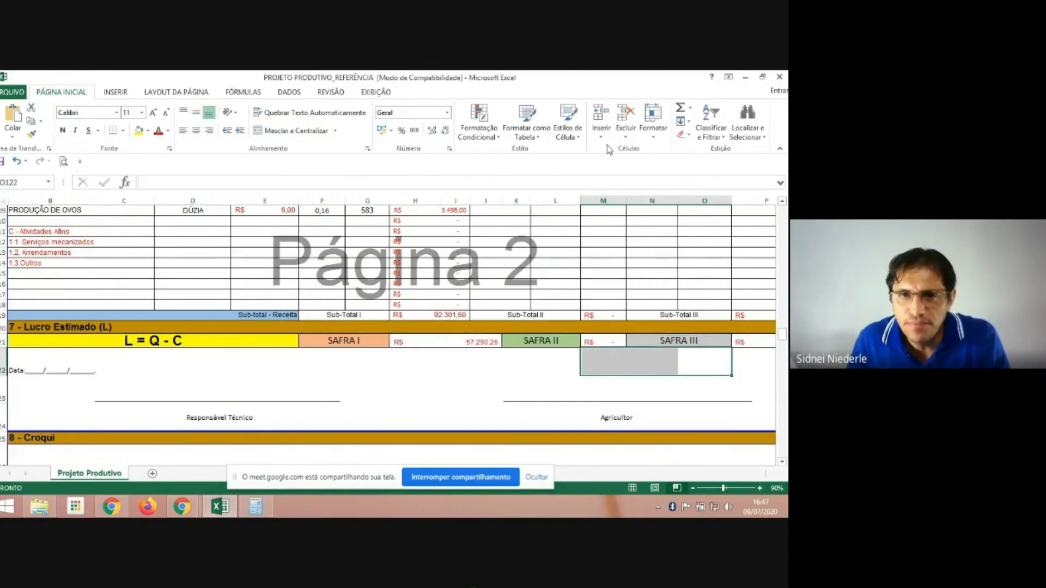
{"action": "left_click", "coordinate": [376, 93]}
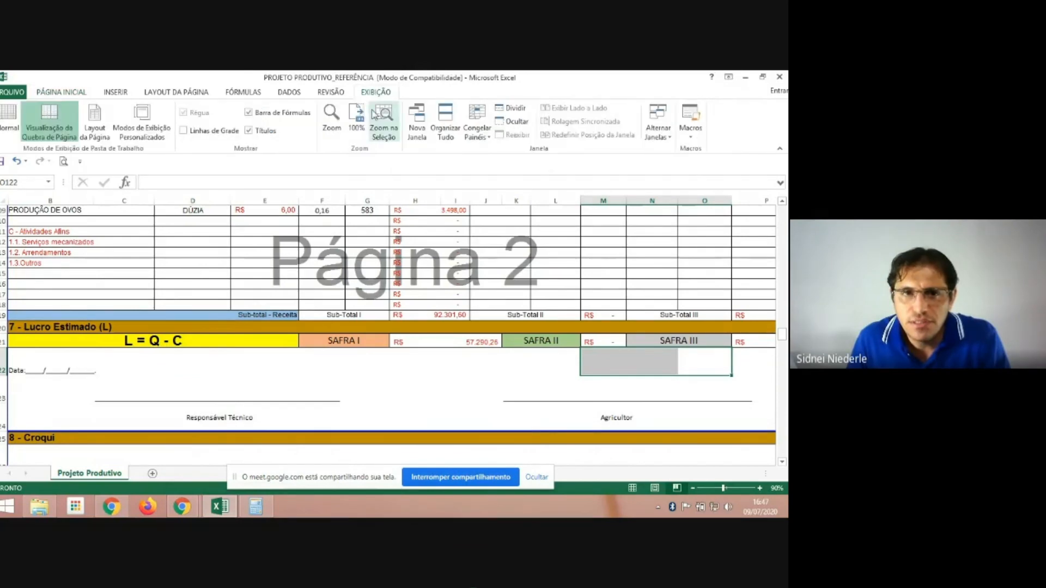
{"action": "left_click", "coordinate": [356, 117]}
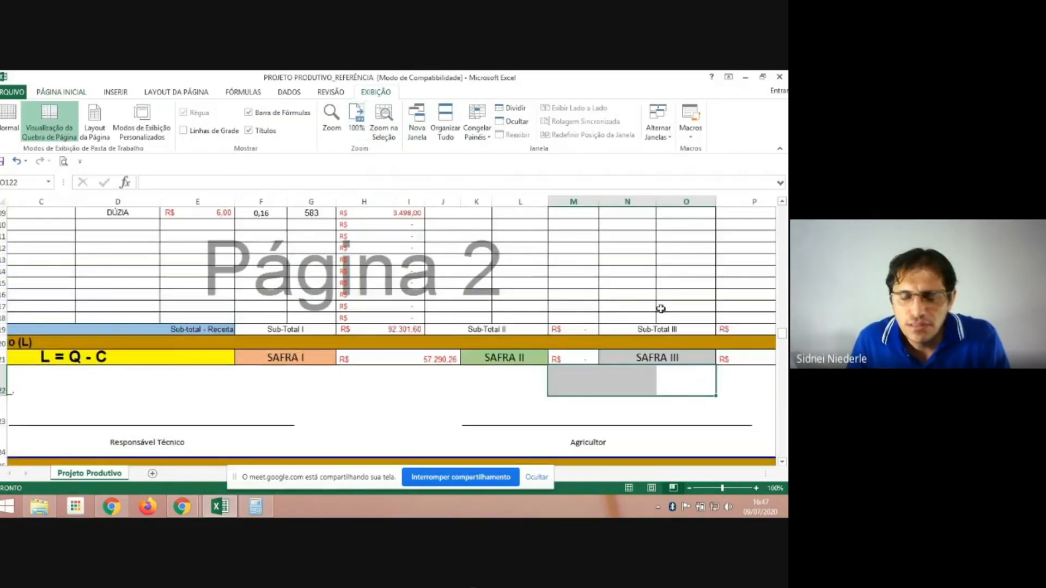
{"action": "left_click", "coordinate": [761, 393]}
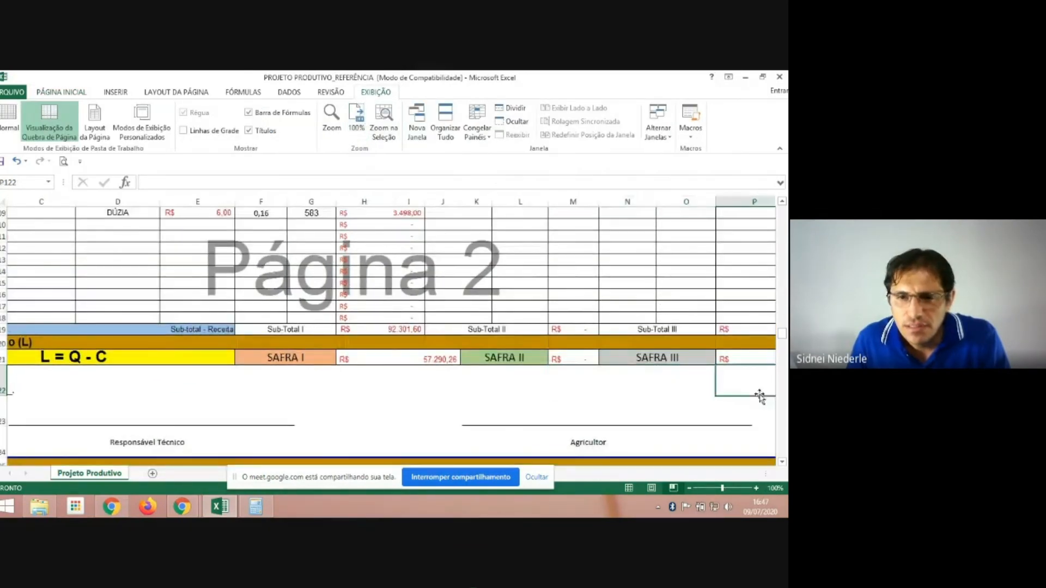
Step: Check the Safra I profit formula in section 7 and the signature spaces for Responsável Técnico and Agricultor
{"action": "left_click", "coordinate": [406, 359]}
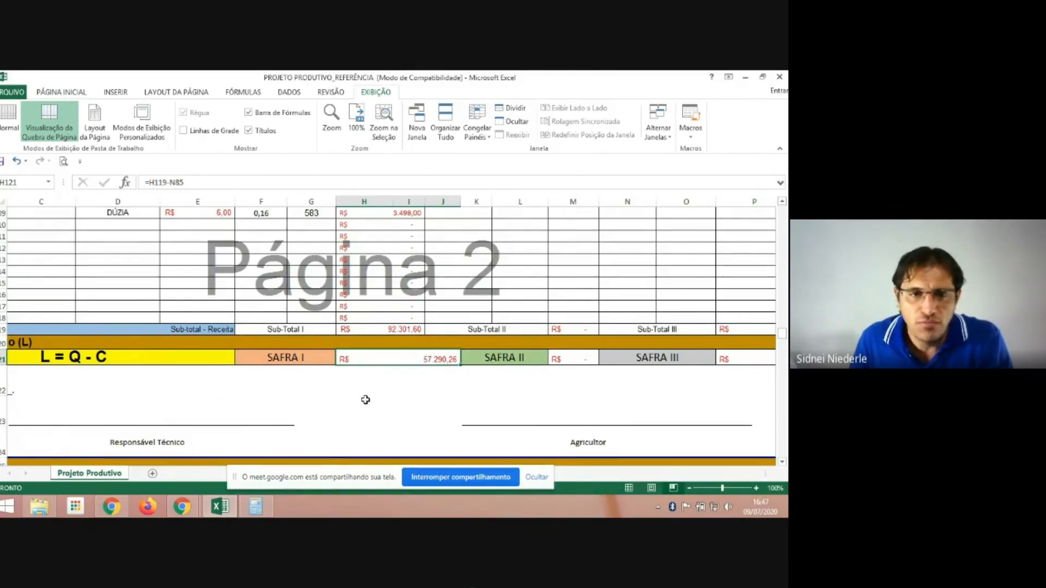
{"action": "scroll", "coordinate": [362, 399], "scroll_direction": "down", "scroll_amount": 3}
{"action": "left_click", "coordinate": [197, 303]}
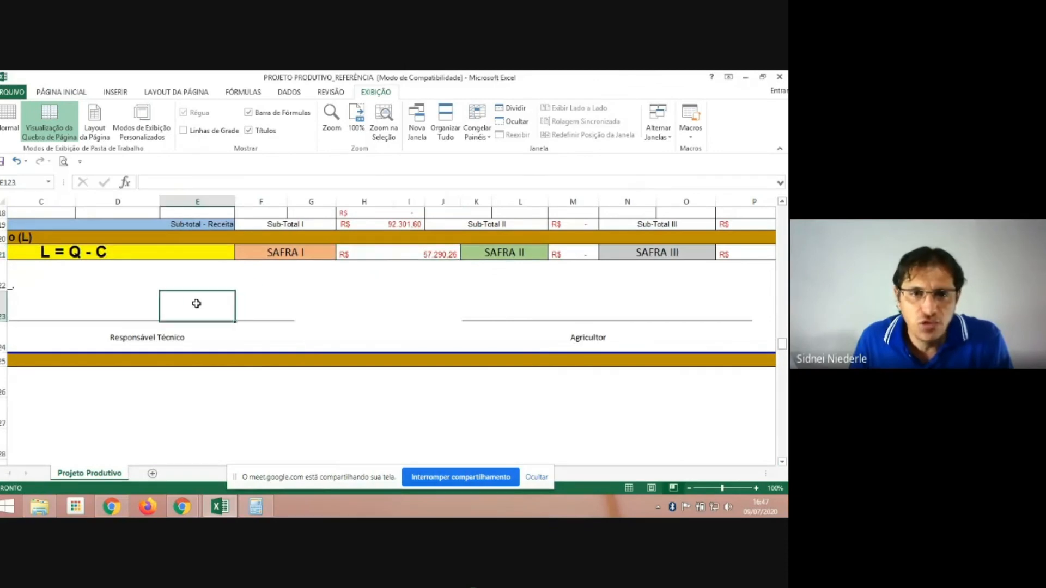
{"action": "left_click", "coordinate": [601, 288]}
{"action": "left_click", "coordinate": [542, 311]}
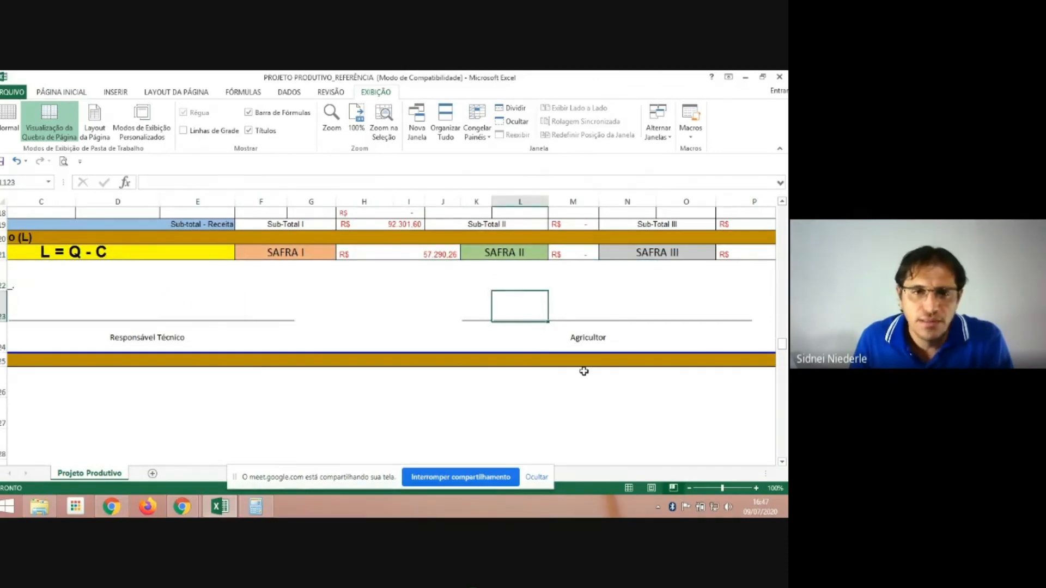
Step: Review the acompanhamento table's O quê?, Quando, Local (croqui), Por quê and Como columns with the example row, and stop sharing the screen
{"action": "scroll", "coordinate": [272, 370], "scroll_direction": "down", "scroll_amount": 13}
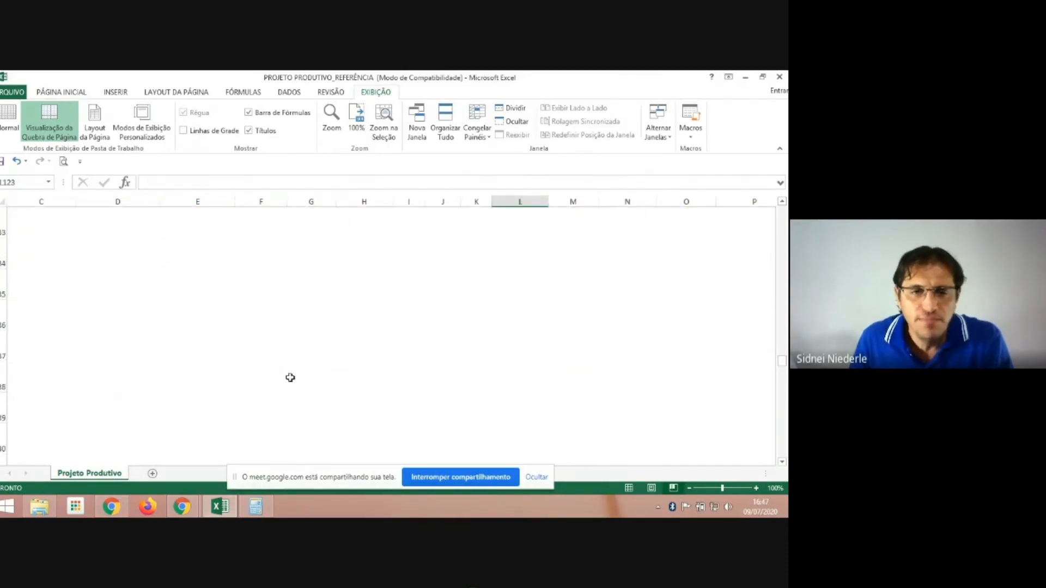
{"action": "scroll", "coordinate": [268, 364], "scroll_direction": "down", "scroll_amount": 4}
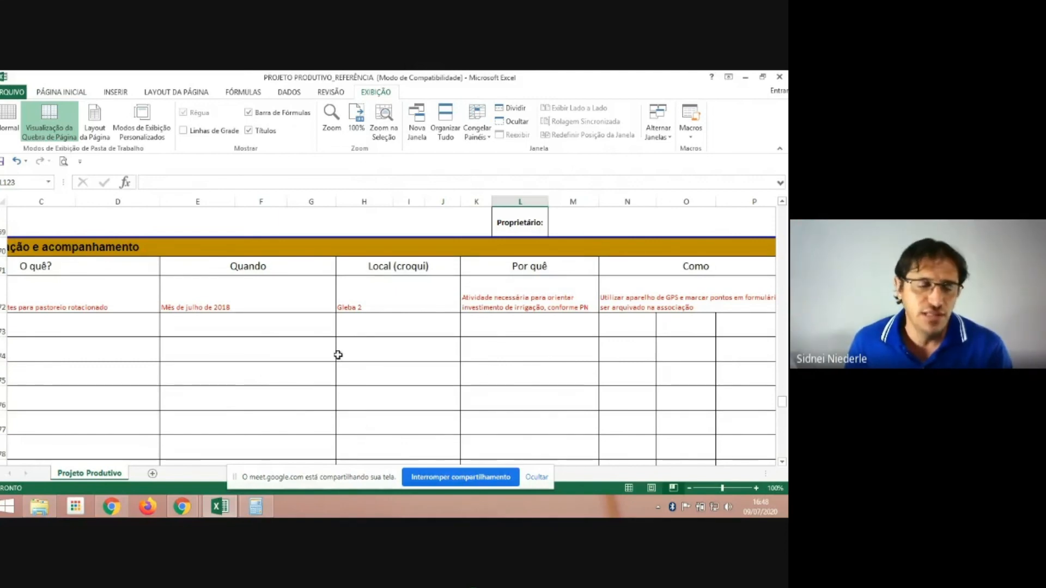
{"action": "scroll", "coordinate": [55, 328], "scroll_direction": "up", "scroll_amount": 2}
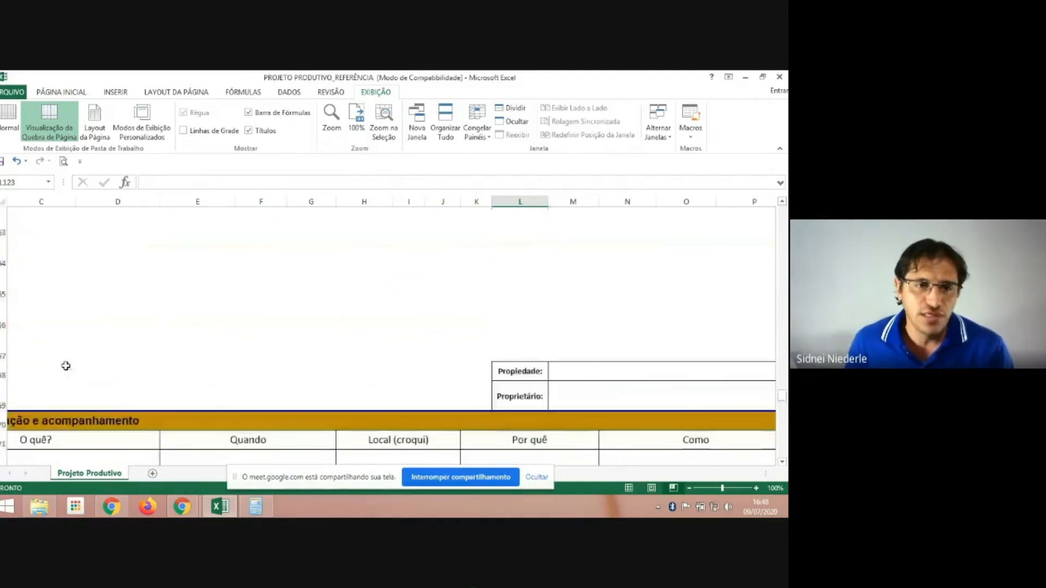
{"action": "scroll", "coordinate": [66, 366], "scroll_direction": "down", "scroll_amount": 2}
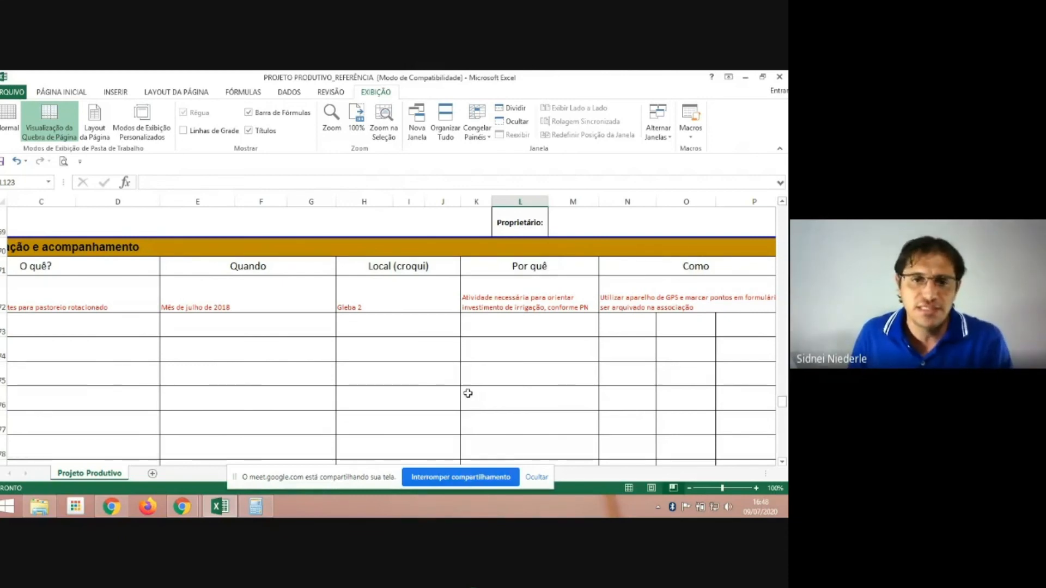
{"action": "left_click", "coordinate": [482, 479]}
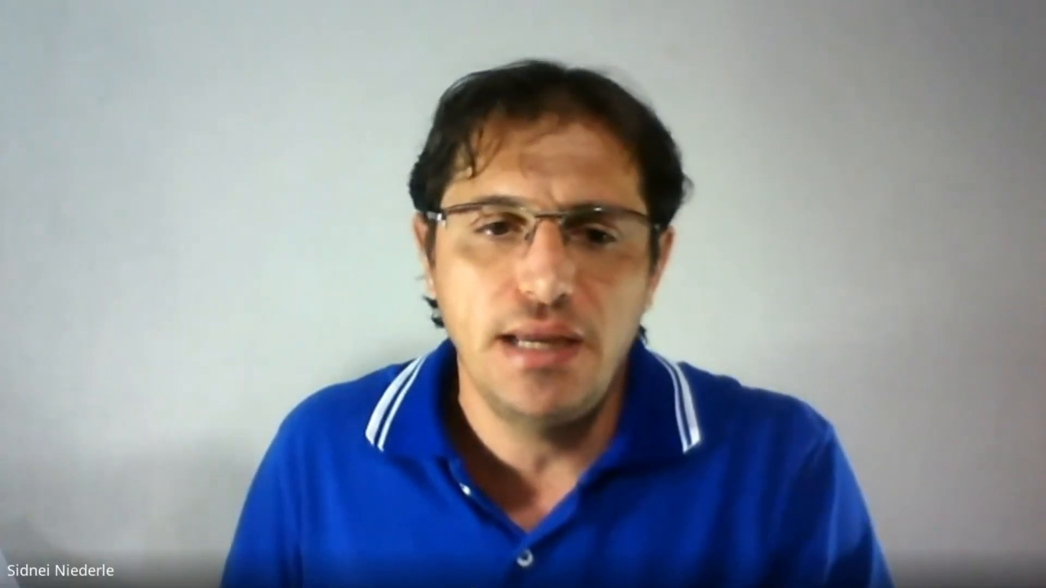